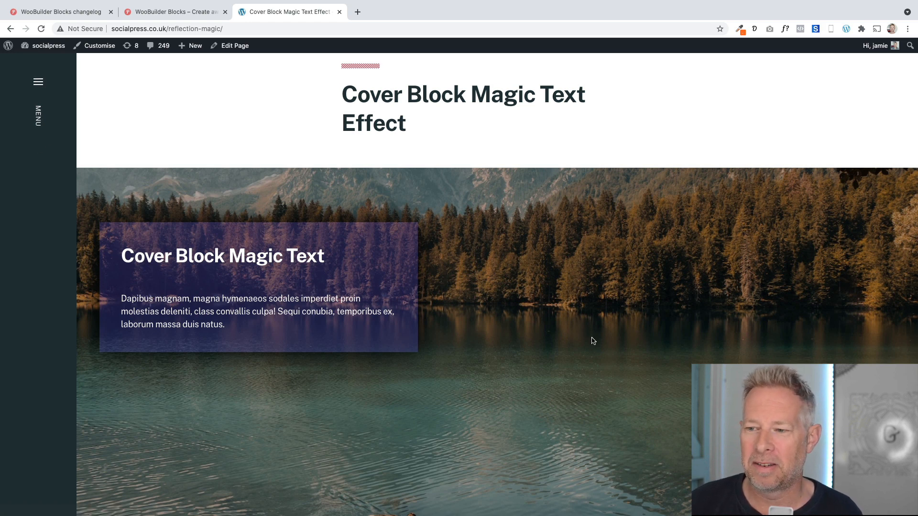
Step: Examine how the Lakeside text is revealed over the fixed lake background while moving through the finished Cover Block Magic Text Effect page
{"action": "scroll", "coordinate": [593, 341], "scroll_direction": "down", "scroll_amount": 3}
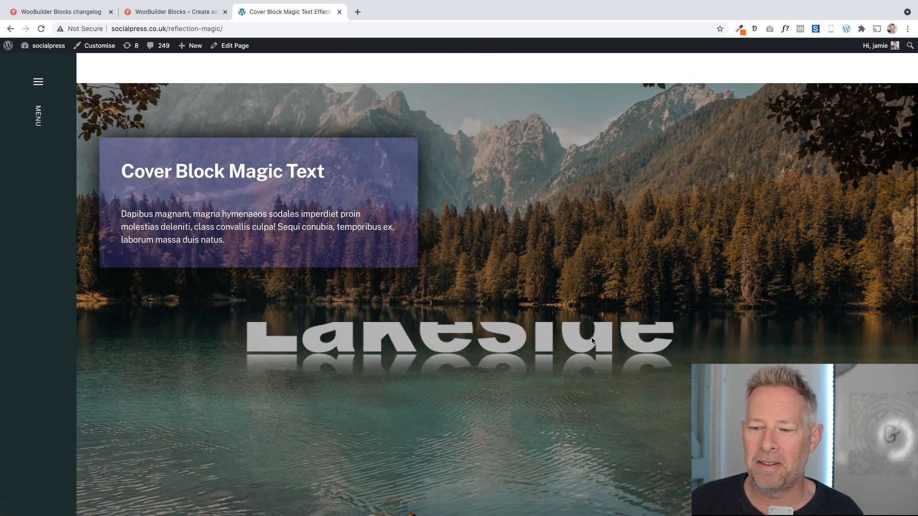
{"action": "scroll", "coordinate": [592, 338], "scroll_direction": "down", "scroll_amount": 2}
{"action": "scroll", "coordinate": [591, 338], "scroll_direction": "down", "scroll_amount": 3}
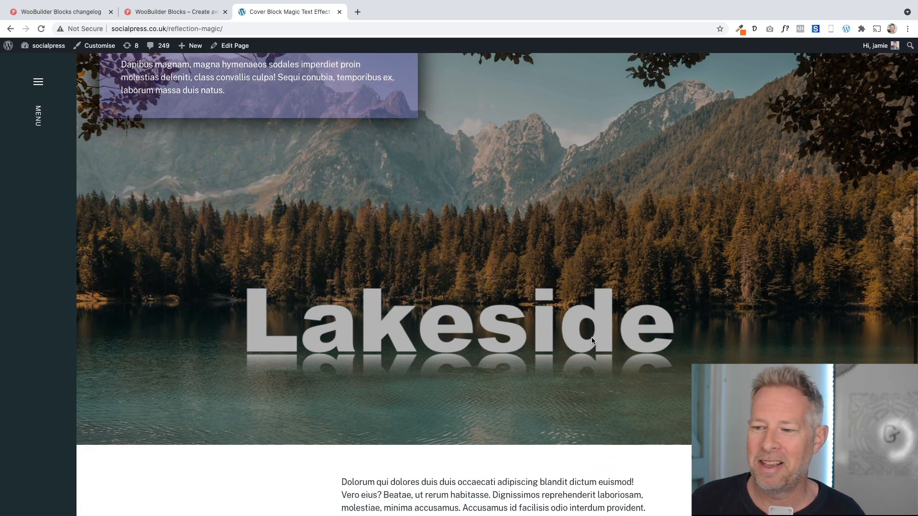
{"action": "scroll", "coordinate": [592, 340], "scroll_direction": "up", "scroll_amount": 5}
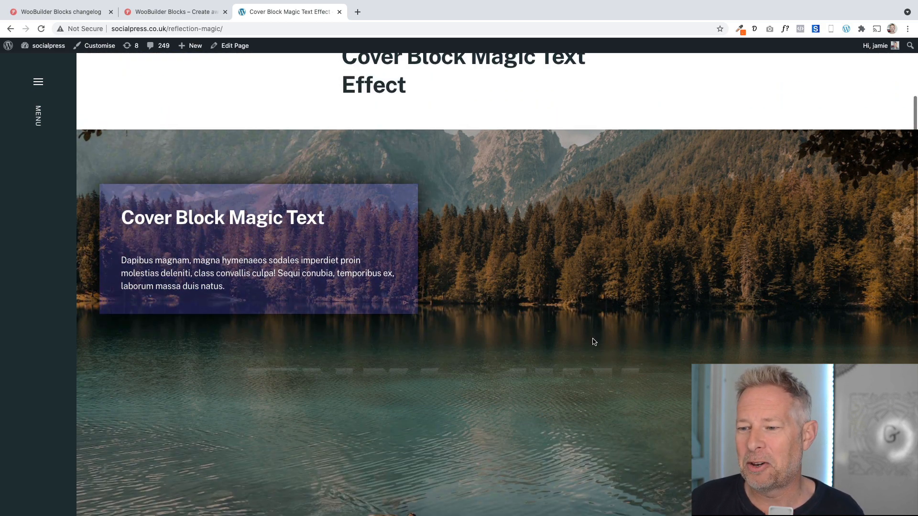
{"action": "scroll", "coordinate": [593, 341], "scroll_direction": "up", "scroll_amount": 1}
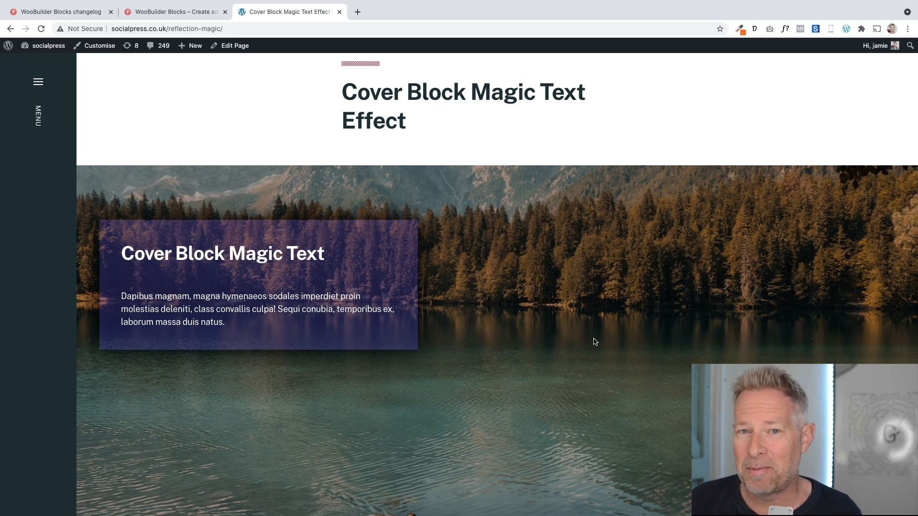
{"action": "scroll", "coordinate": [596, 340], "scroll_direction": "down", "scroll_amount": 2}
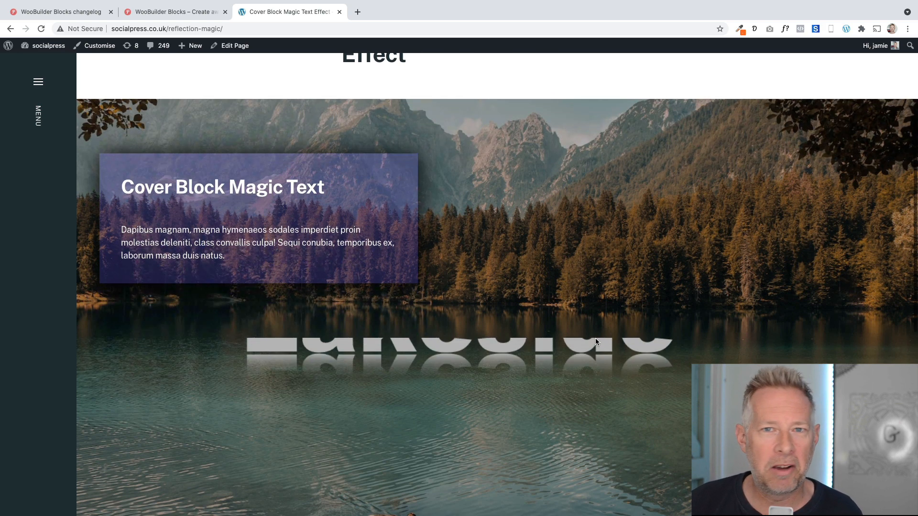
{"action": "scroll", "coordinate": [596, 339], "scroll_direction": "down", "scroll_amount": 2}
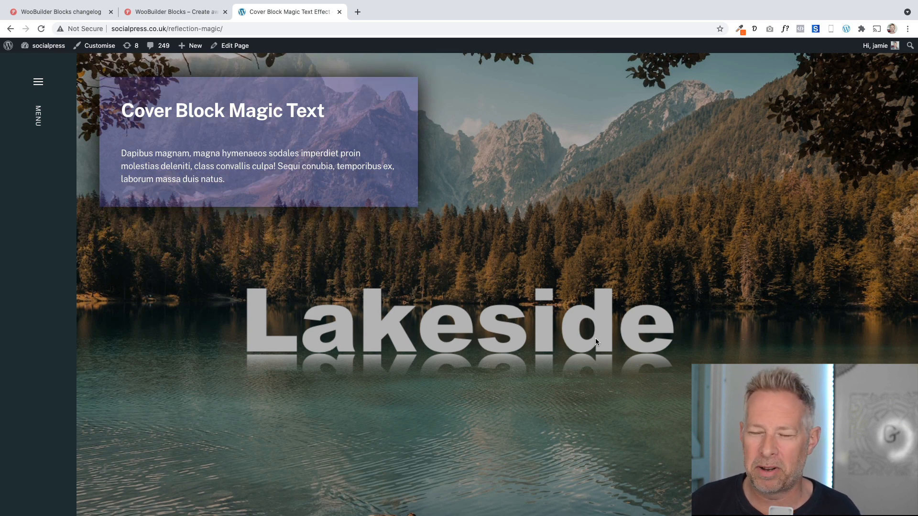
{"action": "scroll", "coordinate": [605, 375], "scroll_direction": "down", "scroll_amount": 3}
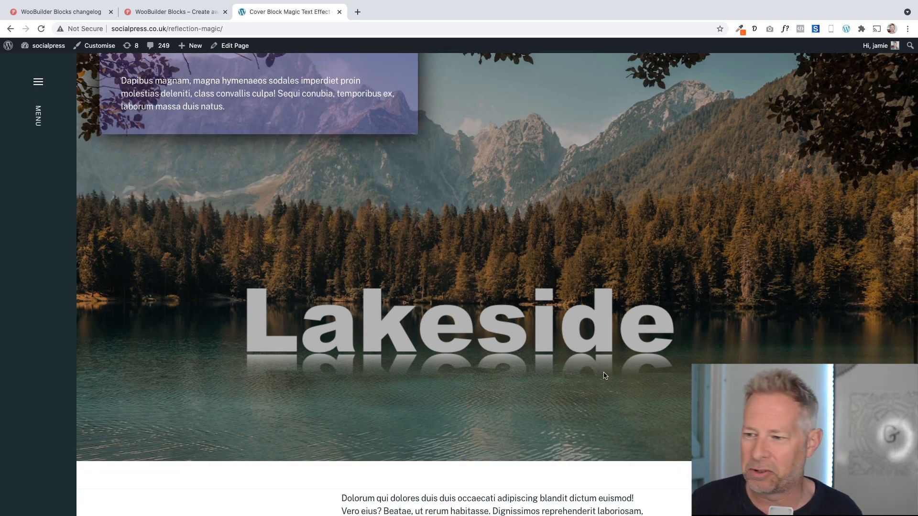
{"action": "scroll", "coordinate": [604, 376], "scroll_direction": "up", "scroll_amount": 3}
{"action": "scroll", "coordinate": [605, 376], "scroll_direction": "up", "scroll_amount": 3}
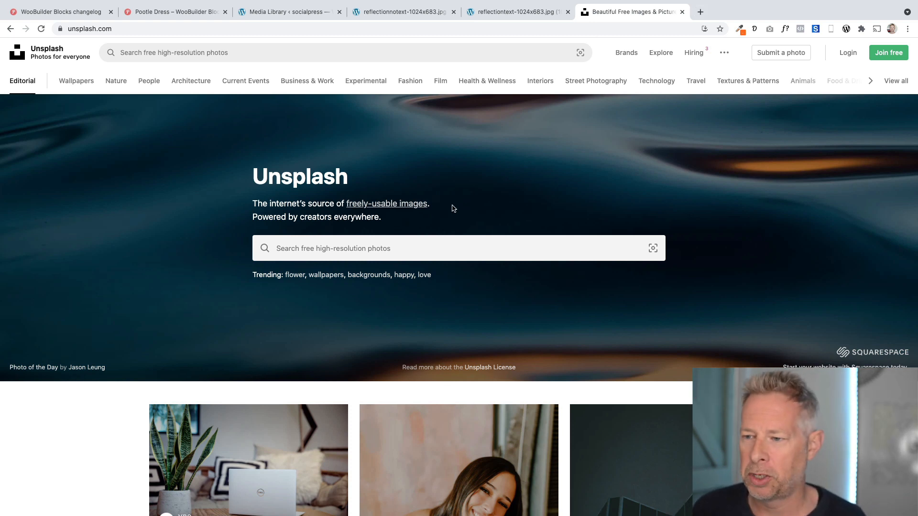
Step: Search Unsplash for "lake", view the photo of green trees beside a mountain lake with ducks, and close its preview
{"action": "left_click", "coordinate": [434, 246]}
{"action": "type", "text": "l"}
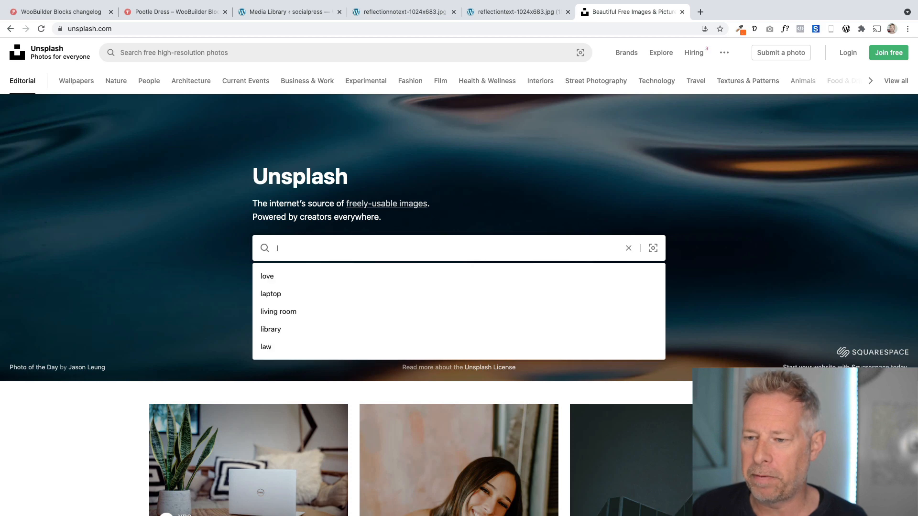
{"action": "type", "text": "ake"}
{"action": "key", "text": "Return"}
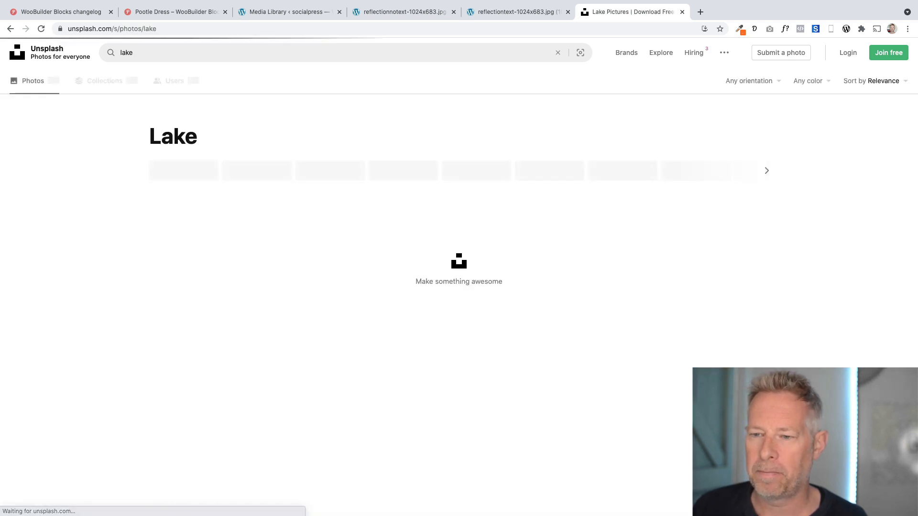
{"action": "scroll", "coordinate": [543, 409], "scroll_direction": "down", "scroll_amount": 3}
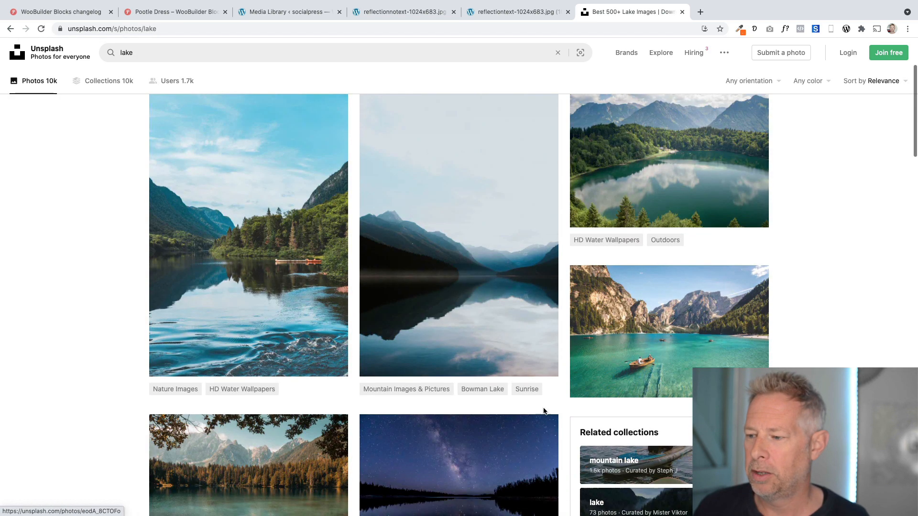
{"action": "scroll", "coordinate": [512, 406], "scroll_direction": "down", "scroll_amount": 3}
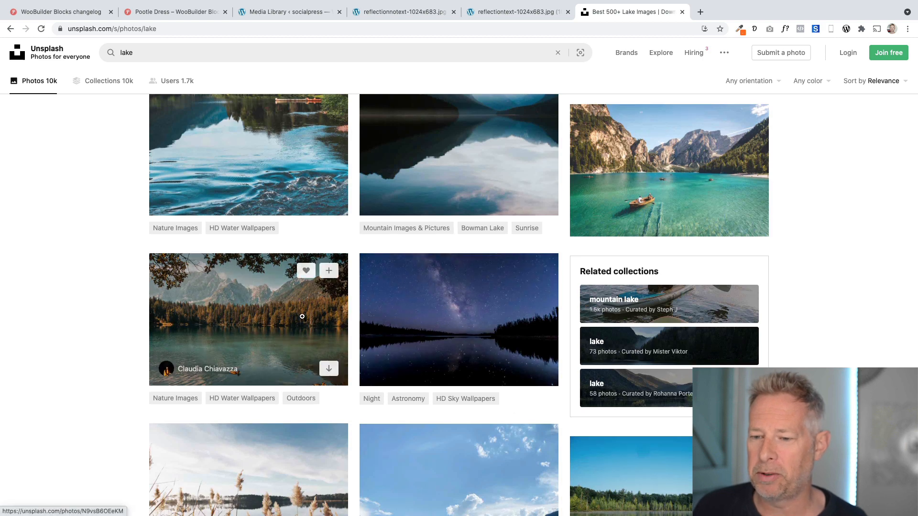
{"action": "left_click", "coordinate": [245, 318]}
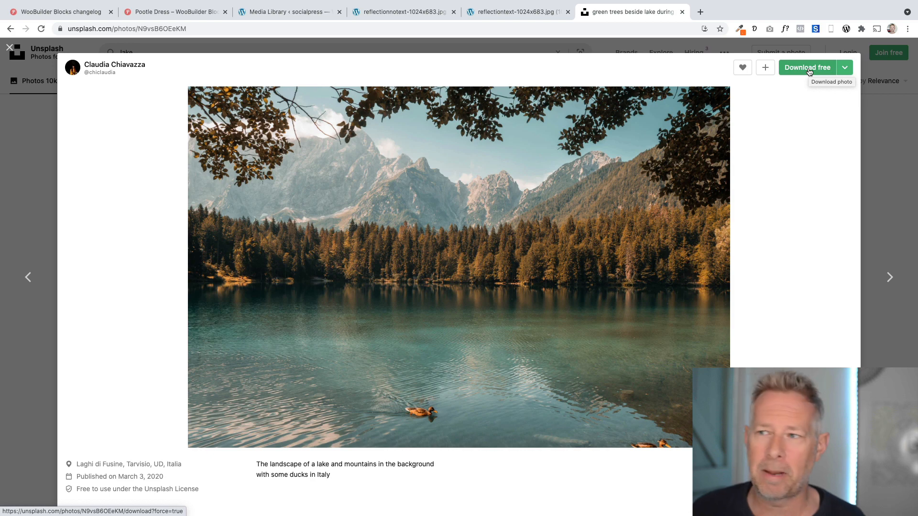
{"action": "left_click", "coordinate": [4, 193]}
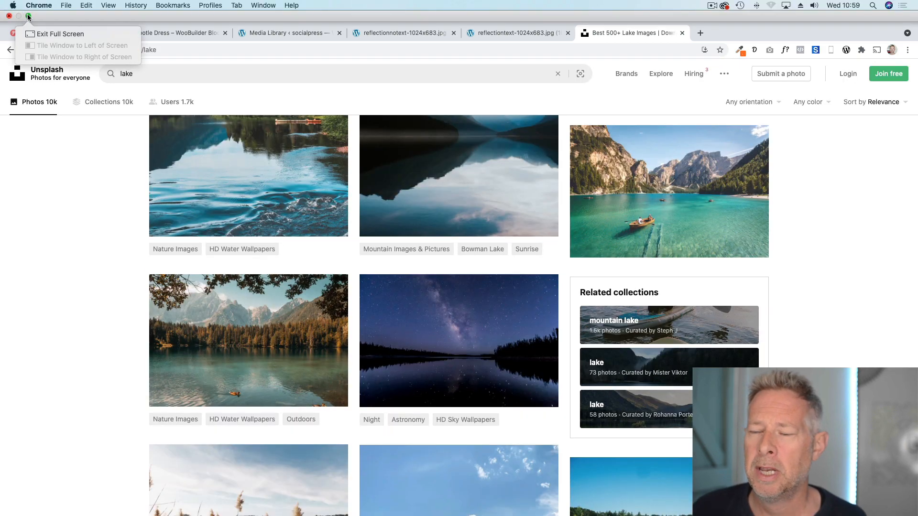
Step: Switch to Pixelmator, show the reflectionnotext-1024x683 image full screen and close the Styles palette
{"action": "left_click", "coordinate": [27, 15]}
{"action": "left_click", "coordinate": [258, 36]}
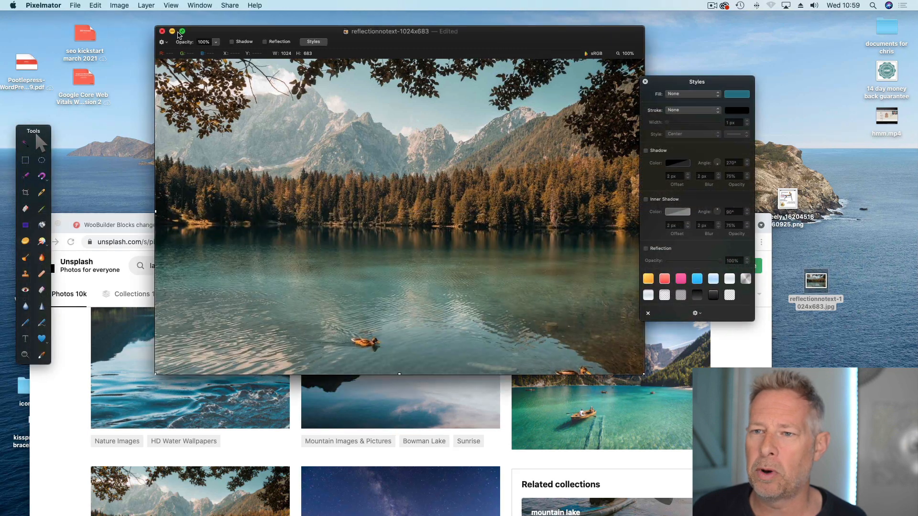
{"action": "left_click", "coordinate": [182, 32]}
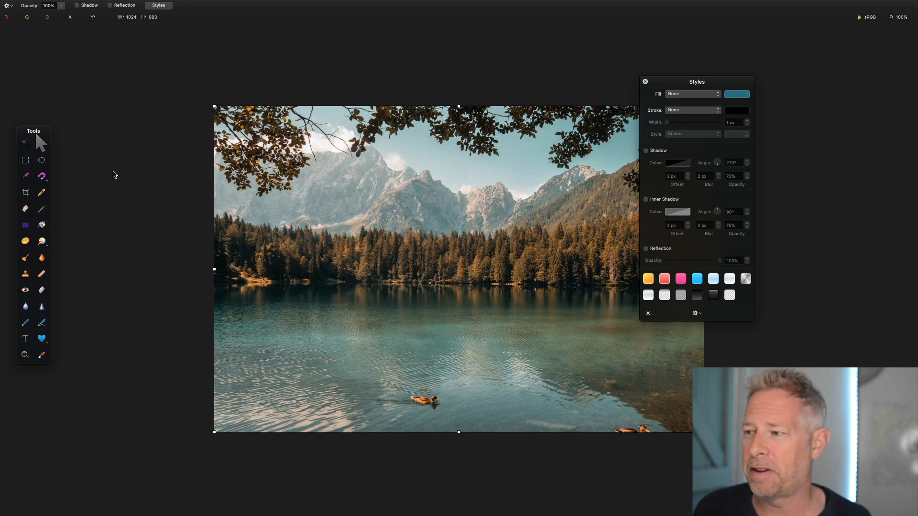
{"action": "left_click_drag", "start_coordinate": [675, 87], "coordinate": [764, 72]}
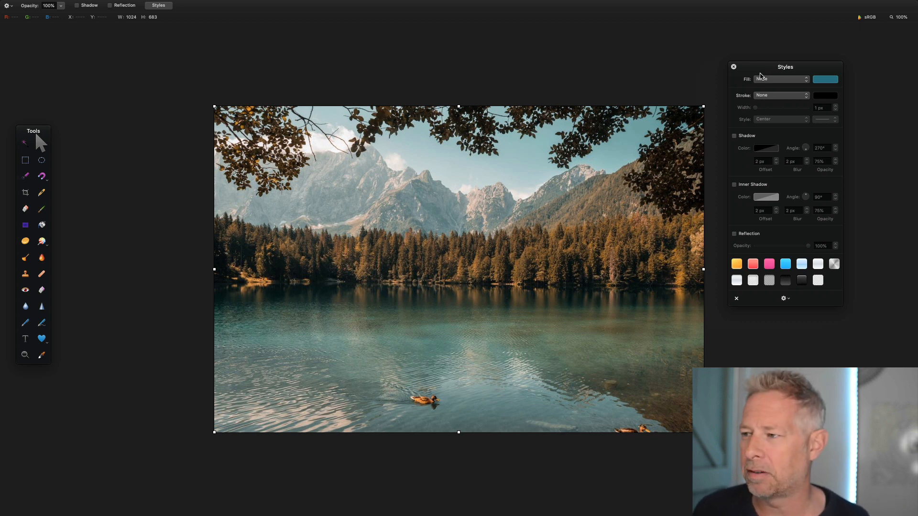
{"action": "left_click", "coordinate": [734, 67]}
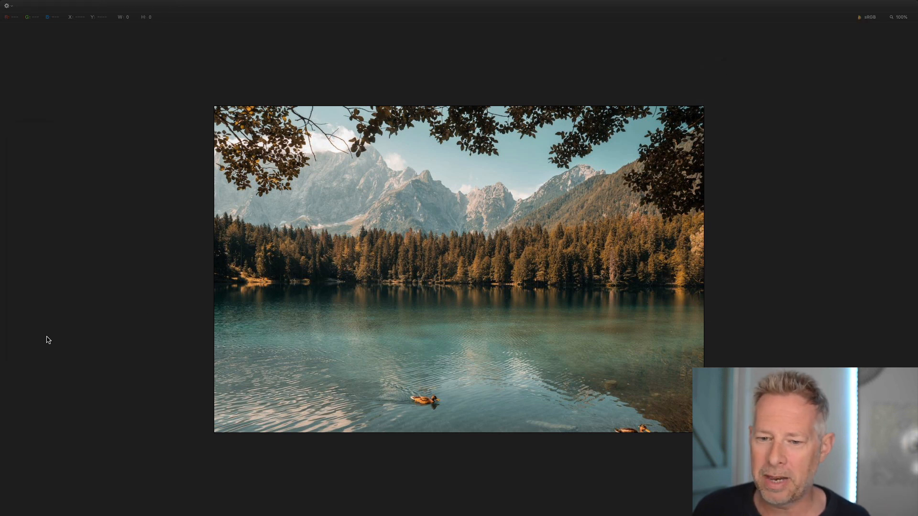
{"action": "left_click", "coordinate": [222, 10]}
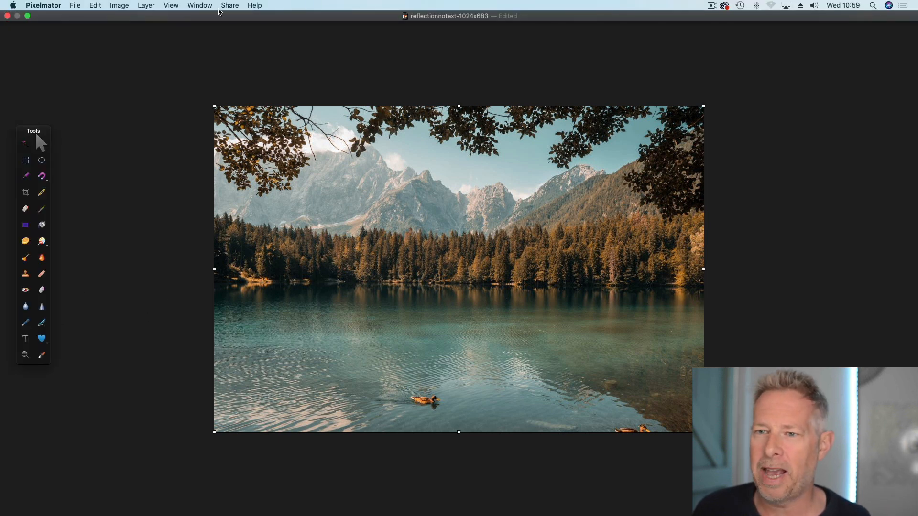
Step: Add a text box about 566 by 220 px across the lake in white Arial Black, size 144, reading "Lakeside"
{"action": "left_click", "coordinate": [25, 340]}
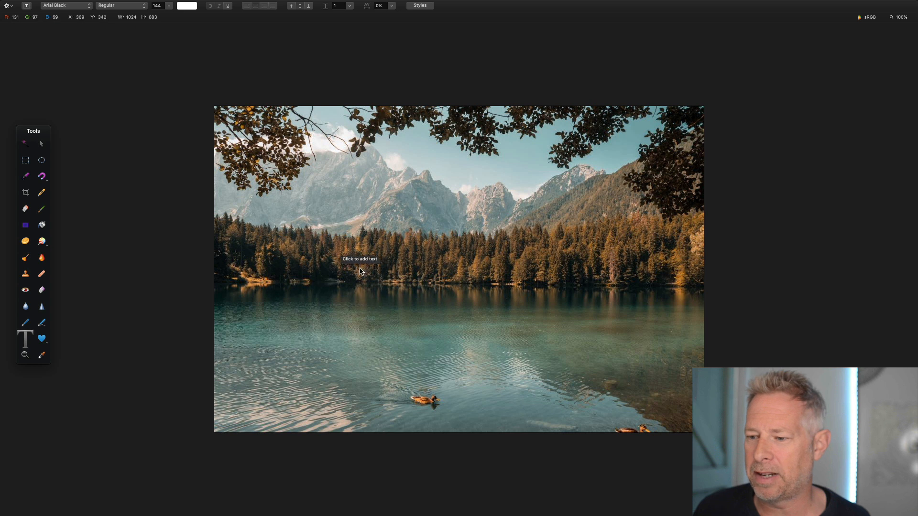
{"action": "left_click_drag", "start_coordinate": [347, 262], "coordinate": [616, 366]}
{"action": "double_click", "coordinate": [537, 325]}
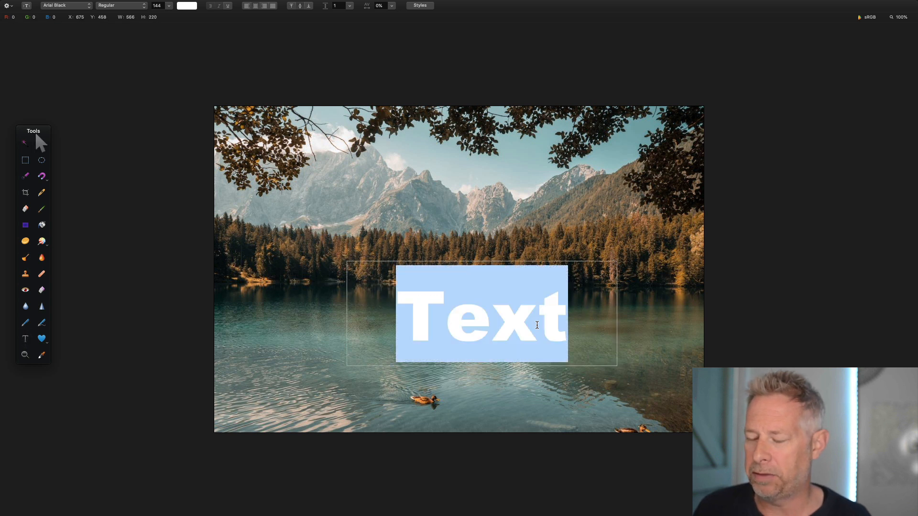
{"action": "type", "text": "Lakesi"}
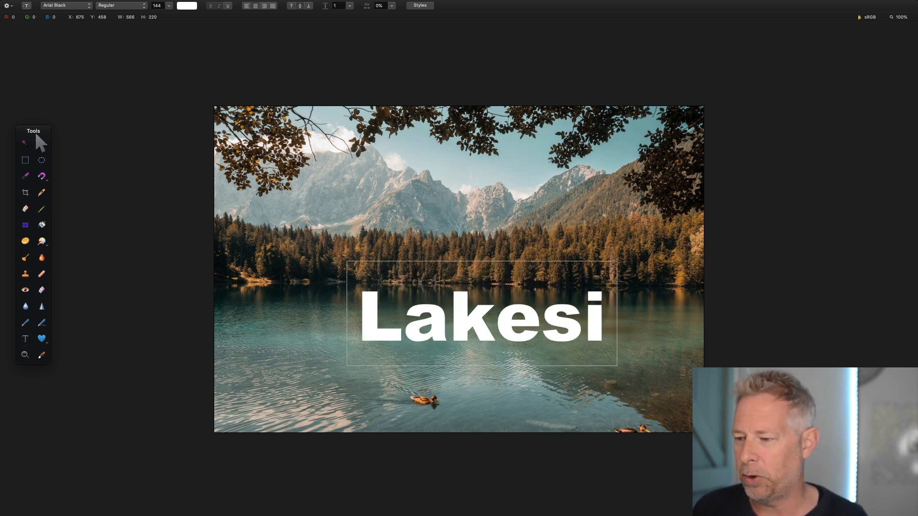
{"action": "left_click", "coordinate": [577, 388]}
Step: Widen the Lakeside text box to about 777 px and centre it horizontally over the lake's far shoreline
{"action": "left_click_drag", "start_coordinate": [562, 331], "coordinate": [493, 300]}
{"action": "left_click_drag", "start_coordinate": [548, 283], "coordinate": [650, 281]}
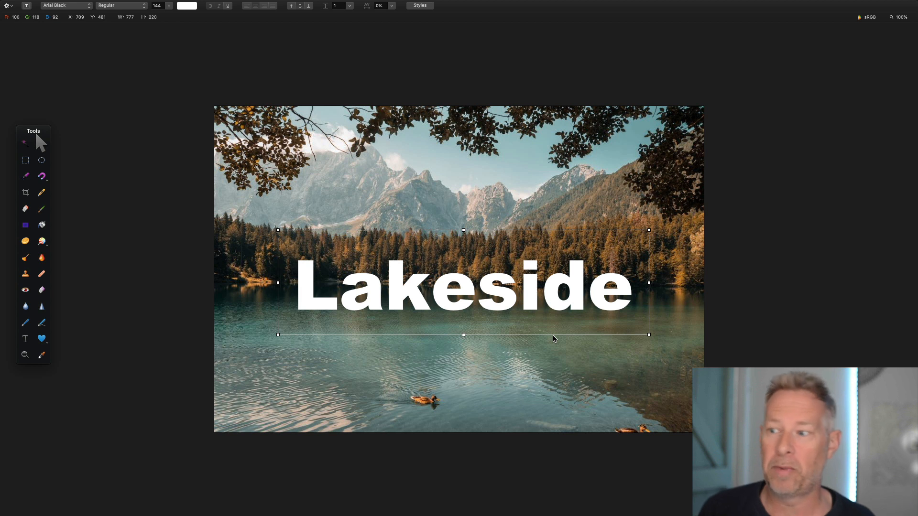
{"action": "left_click", "coordinate": [494, 350]}
{"action": "left_click_drag", "start_coordinate": [495, 307], "coordinate": [497, 326]}
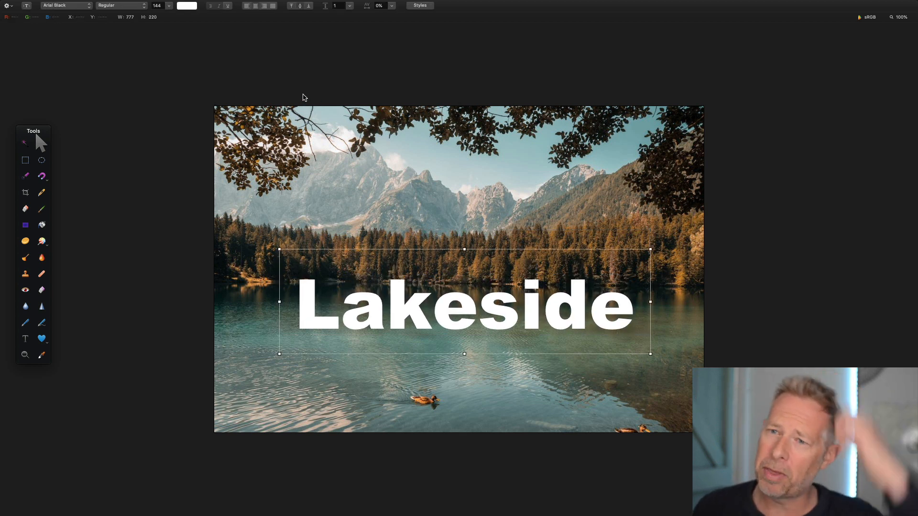
Step: Apply the Reflection style to the Lakeside text and shift it slightly upward along the waterline
{"action": "left_click", "coordinate": [420, 6]}
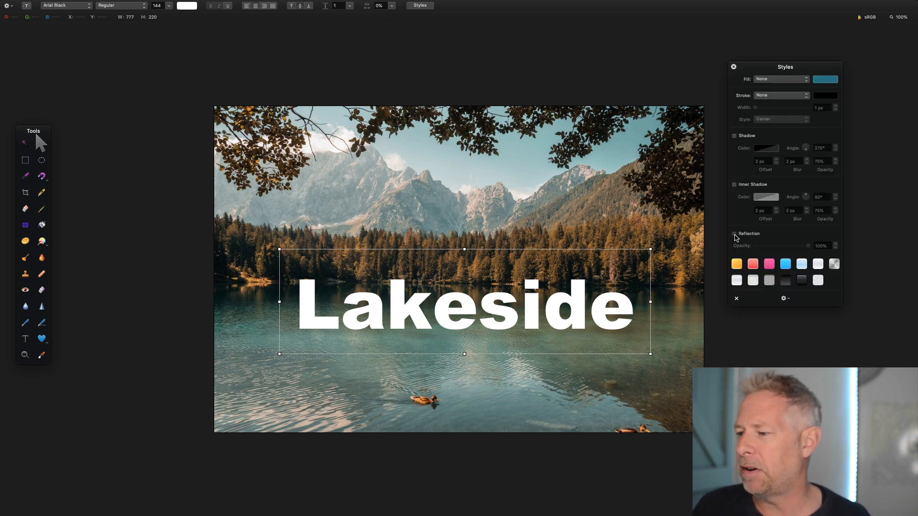
{"action": "left_click", "coordinate": [735, 234]}
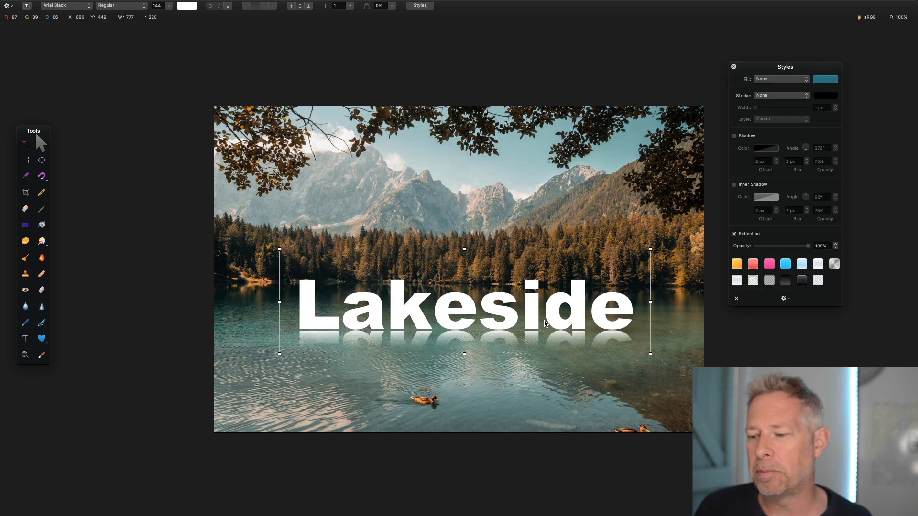
{"action": "left_click_drag", "start_coordinate": [544, 320], "coordinate": [536, 311]}
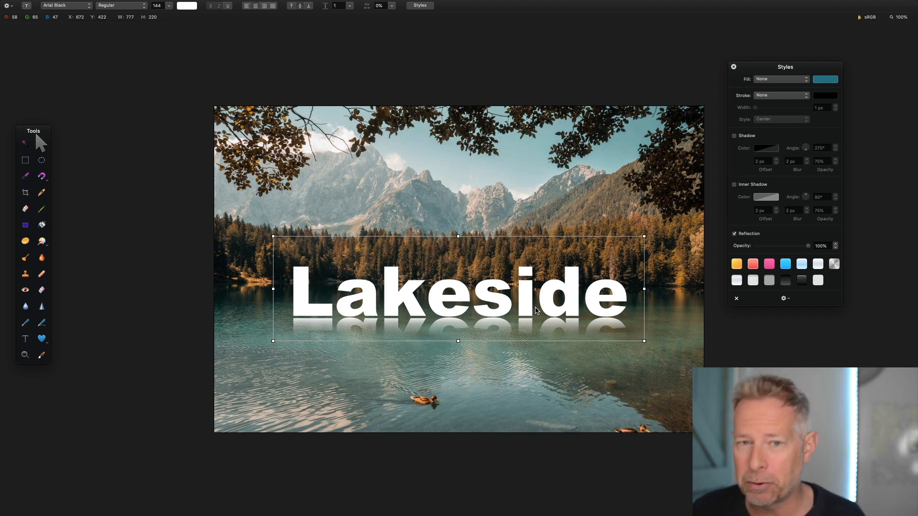
Step: Switch back to Chrome, compare the uploaded lake images without and with text, and review the text version's attachment details in the Media Library
{"action": "key", "text": "Escape"}
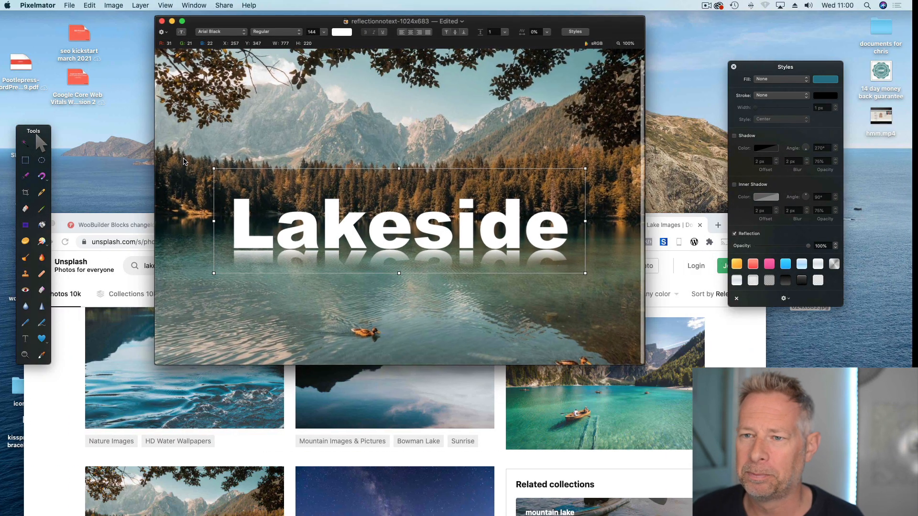
{"action": "left_click", "coordinate": [56, 221]}
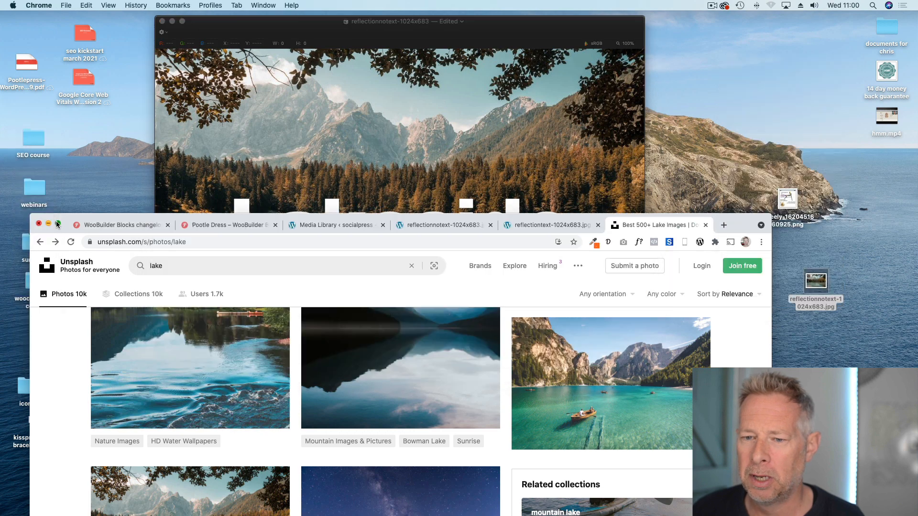
{"action": "left_click", "coordinate": [56, 221]}
{"action": "left_click", "coordinate": [382, 12]}
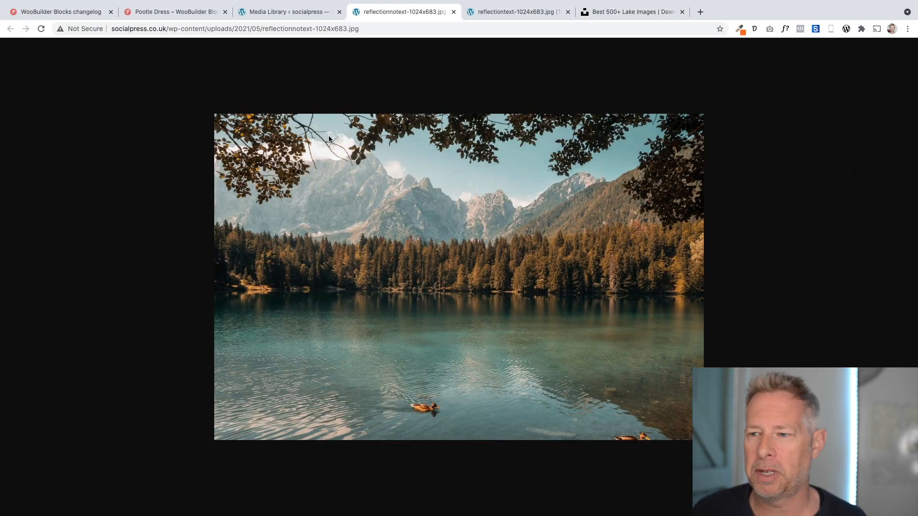
{"action": "left_click", "coordinate": [488, 15]}
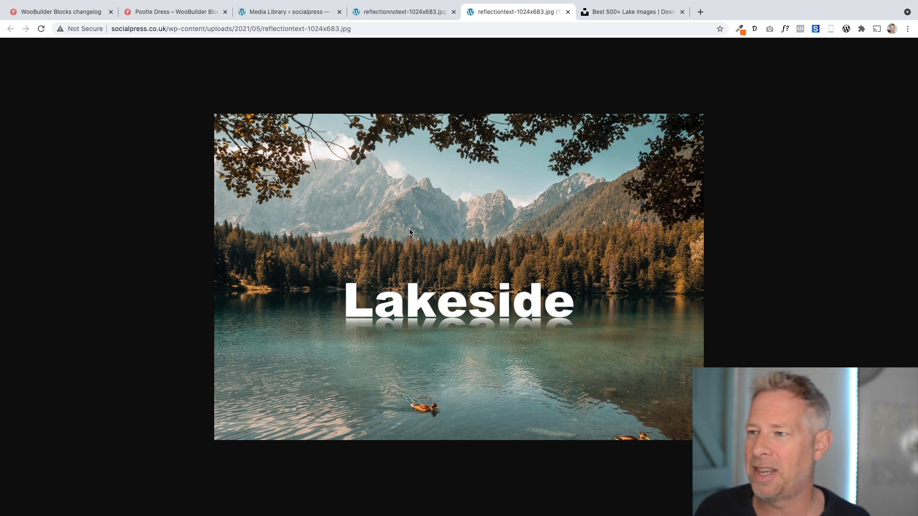
{"action": "left_click", "coordinate": [297, 11]}
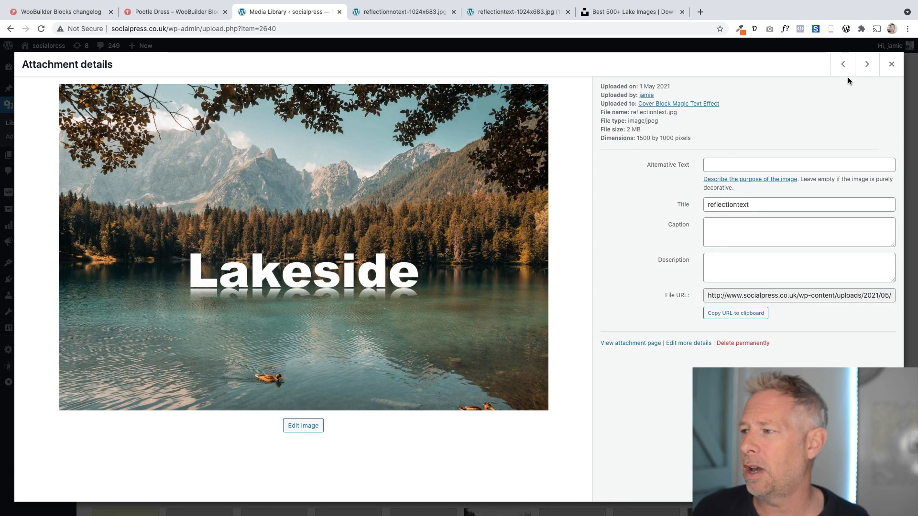
{"action": "left_click", "coordinate": [892, 64]}
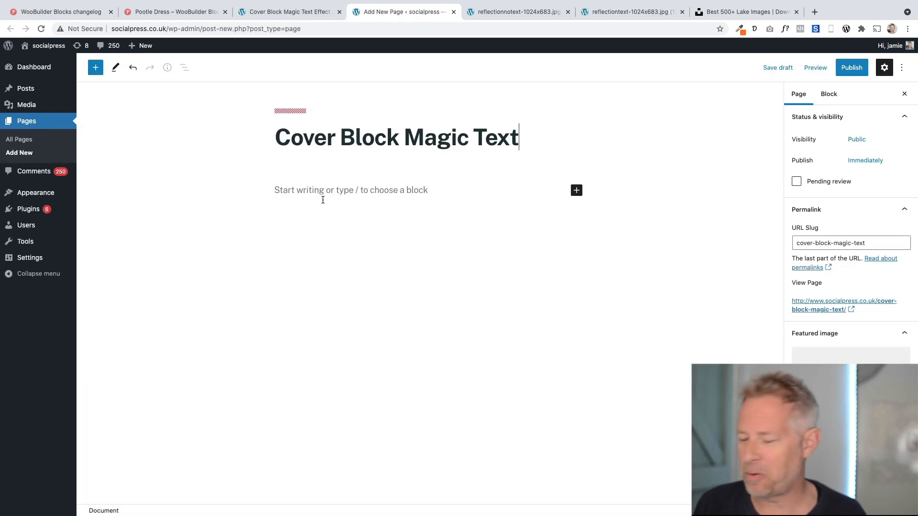
Step: Search the block library for cover and insert a Cover block below the page title
{"action": "left_click", "coordinate": [98, 70]}
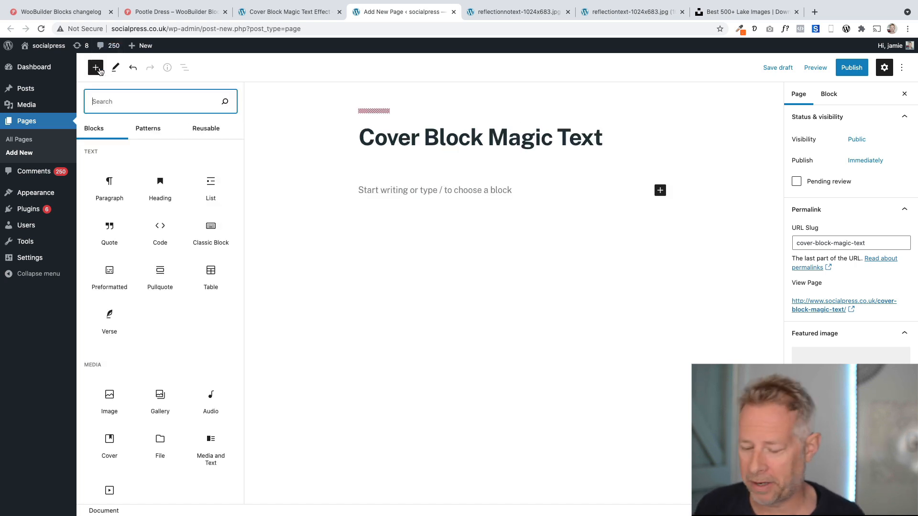
{"action": "type", "text": "cover"}
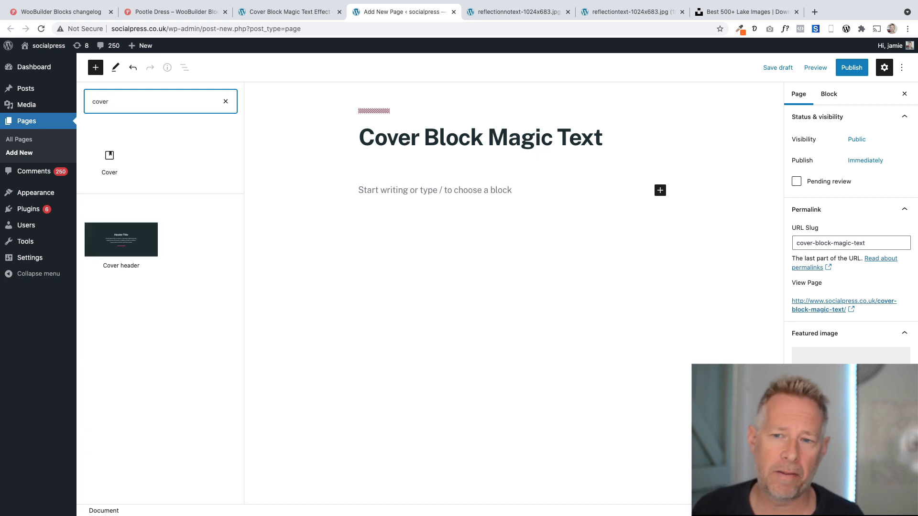
{"action": "mouse_move", "coordinate": [109, 156]}
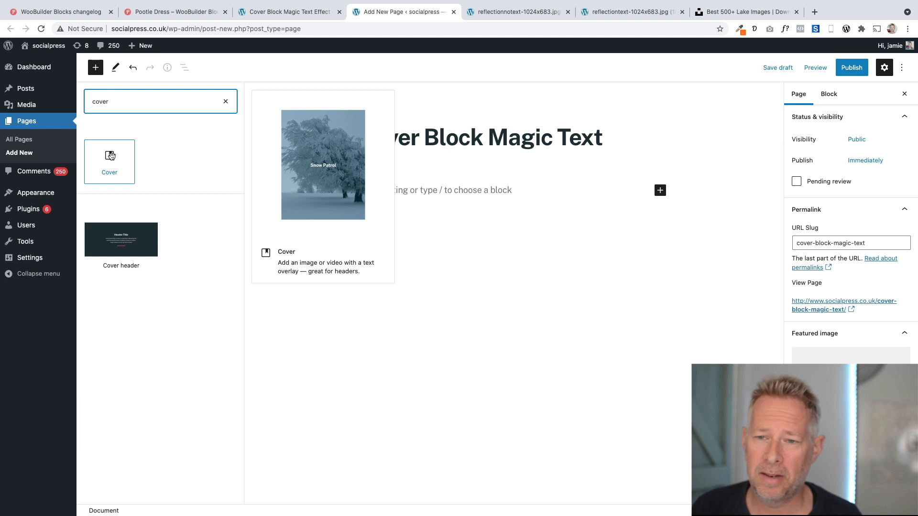
{"action": "left_click_drag", "start_coordinate": [111, 156], "coordinate": [450, 189]}
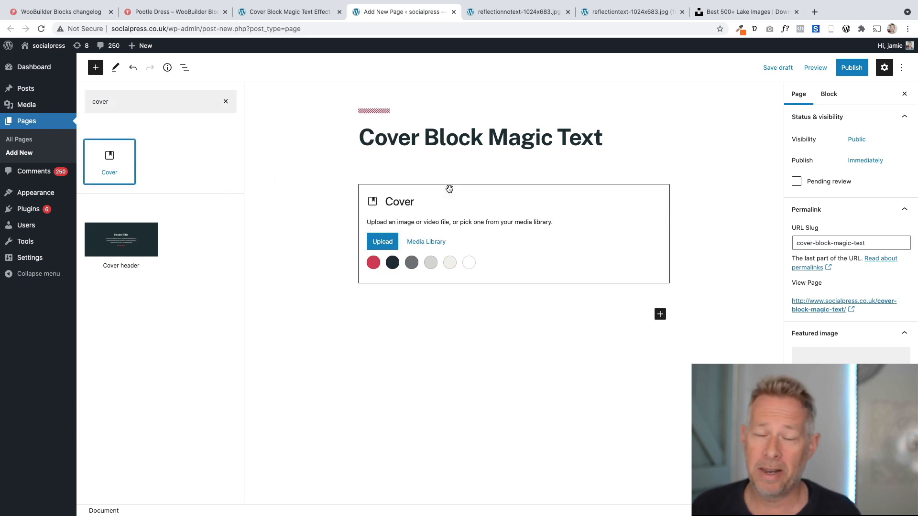
Step: Set the Cover block's image to reflectionnotext.jpg, the lake photo without text, from the Media Library
{"action": "left_click", "coordinate": [436, 242]}
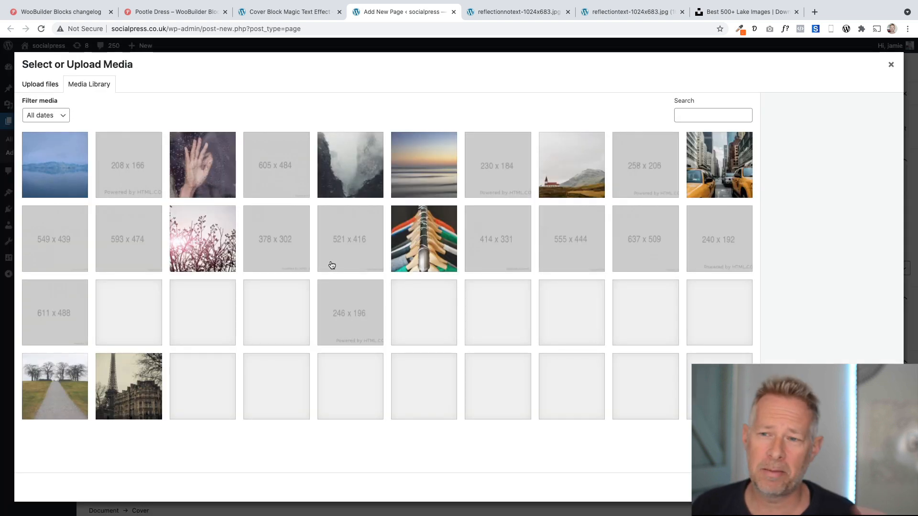
{"action": "scroll", "coordinate": [553, 314], "scroll_direction": "down", "scroll_amount": 5}
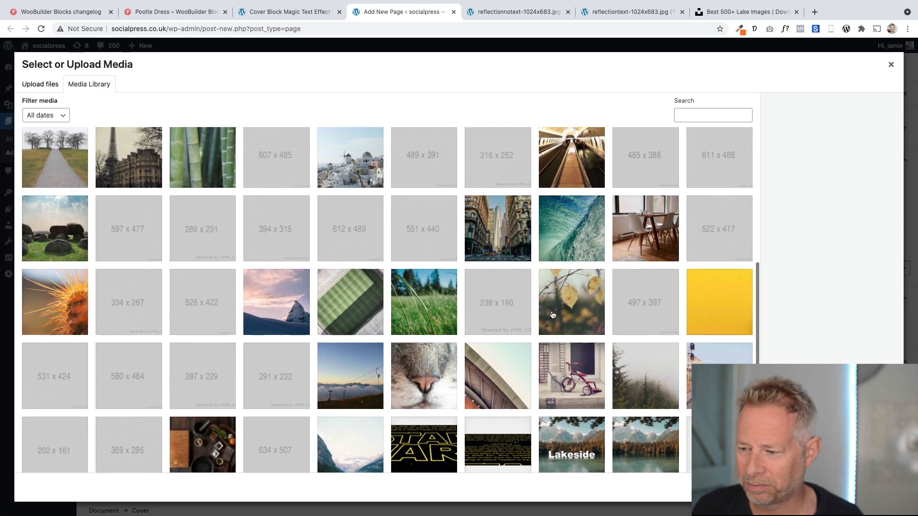
{"action": "scroll", "coordinate": [655, 435], "scroll_direction": "down", "scroll_amount": 3}
{"action": "scroll", "coordinate": [656, 435], "scroll_direction": "down", "scroll_amount": 1}
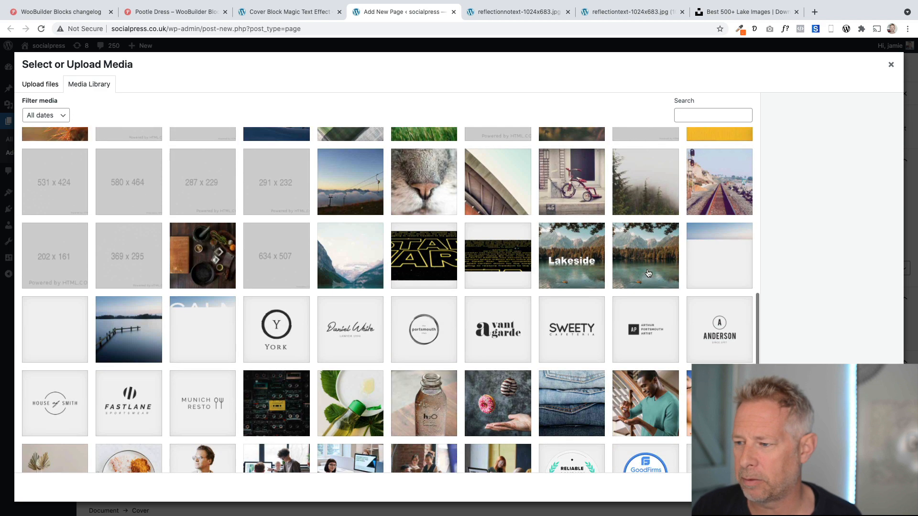
{"action": "left_click", "coordinate": [646, 256]}
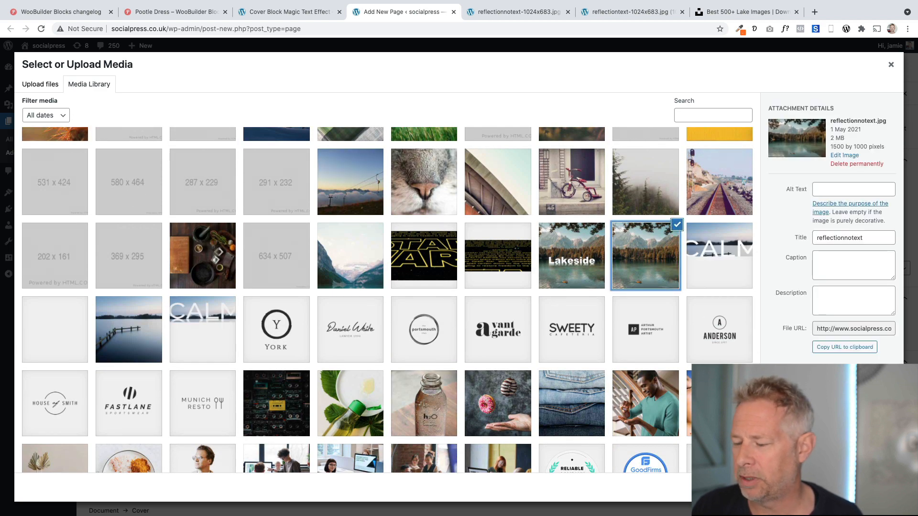
{"action": "left_click", "coordinate": [882, 488]}
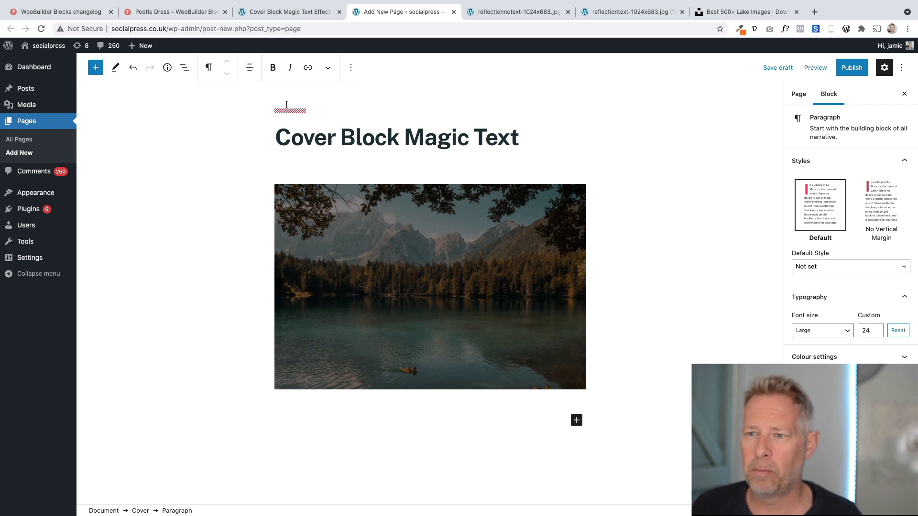
Step: Copy the "Cover Block Magic Text" heading and its paragraph from the finished example page, and return to the new page's editor
{"action": "left_click", "coordinate": [318, 19]}
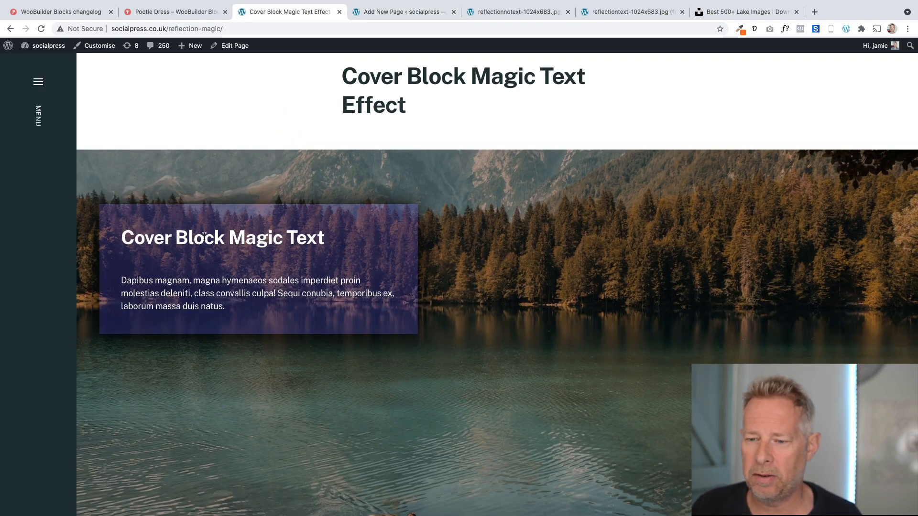
{"action": "left_click_drag", "start_coordinate": [122, 239], "coordinate": [276, 317]}
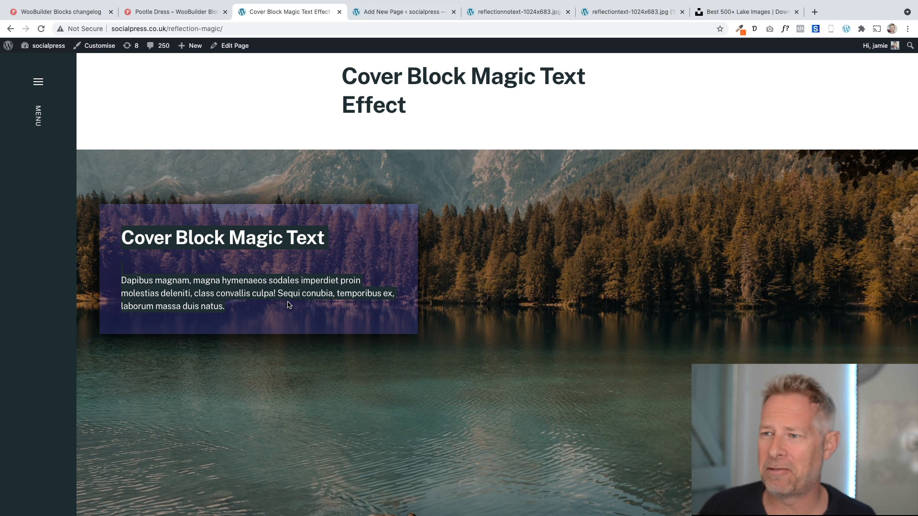
{"action": "left_click", "coordinate": [380, 15]}
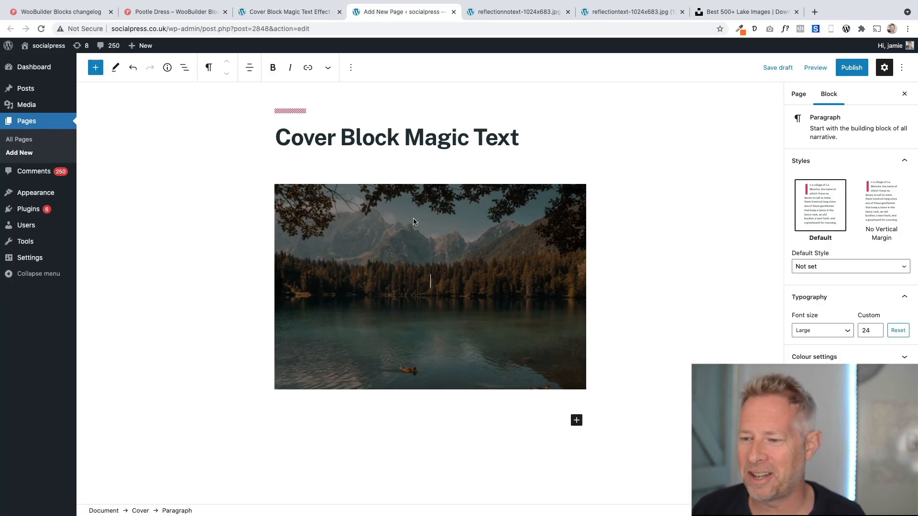
Step: Insert a Columns block with the 50/50 layout inside the Cover block
{"action": "type", "text": "/colu"}
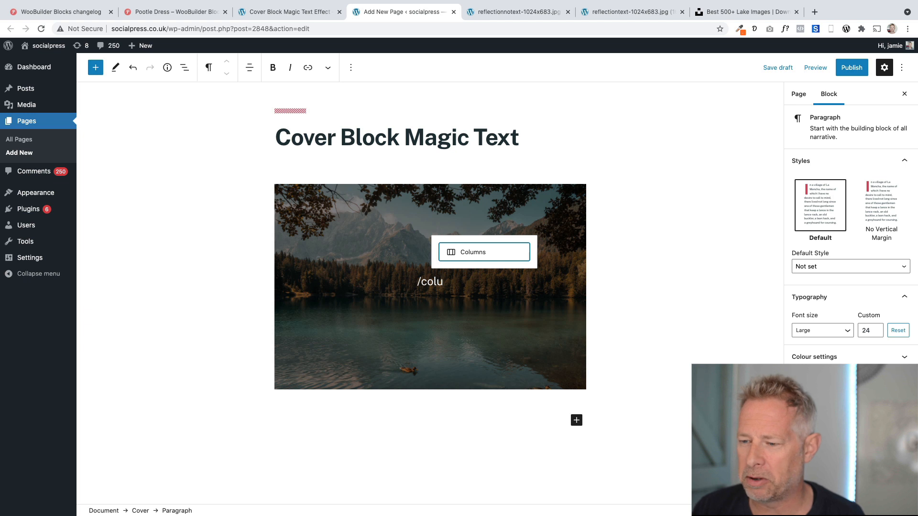
{"action": "key", "text": "Return"}
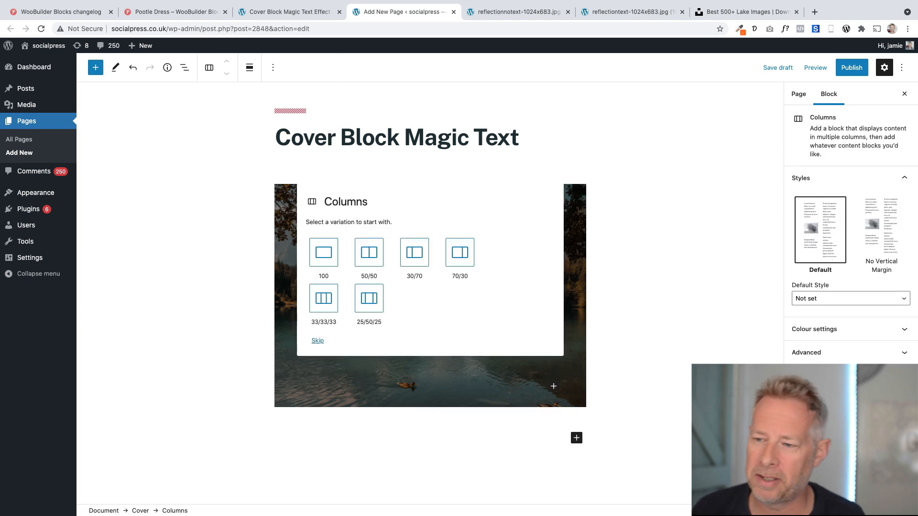
{"action": "left_click", "coordinate": [370, 253]}
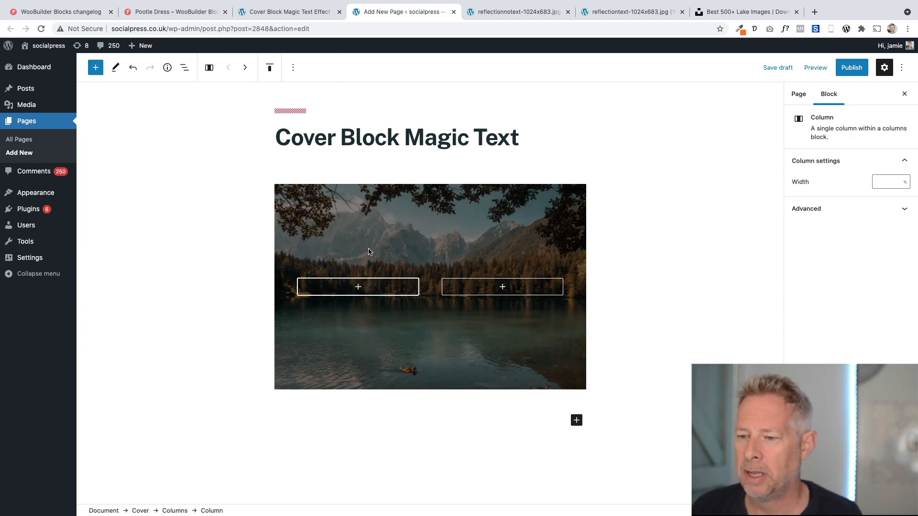
Step: Add a paragraph block in the first column and paste the copied "Cover Block Magic Text" heading and placeholder paragraph there
{"action": "left_click", "coordinate": [358, 288]}
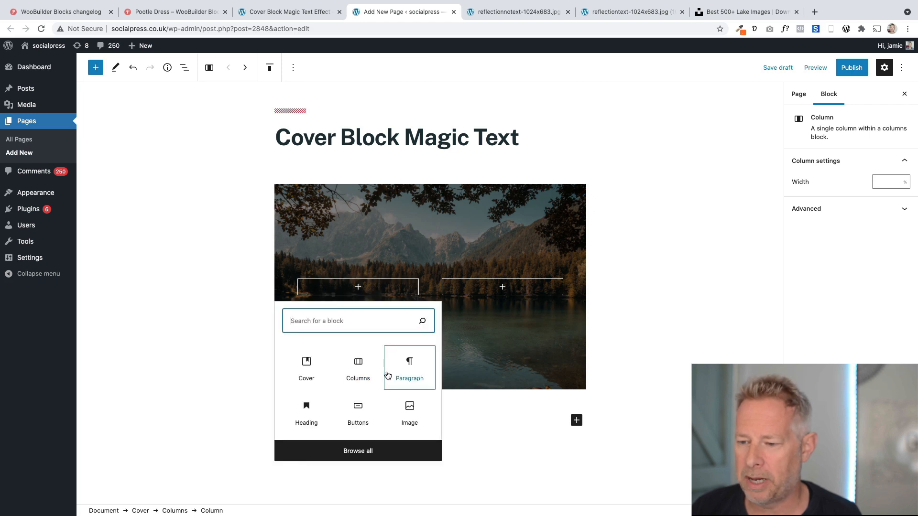
{"action": "left_click", "coordinate": [388, 374]}
{"action": "type", "text": "Cover Block Magic Text Dapibus magnam, magna hymenaeos sodales imperdiet proin molestias deleniti, class convallis culpa! Sequi conubia, temporibus ex, laborum massa duis natus."}
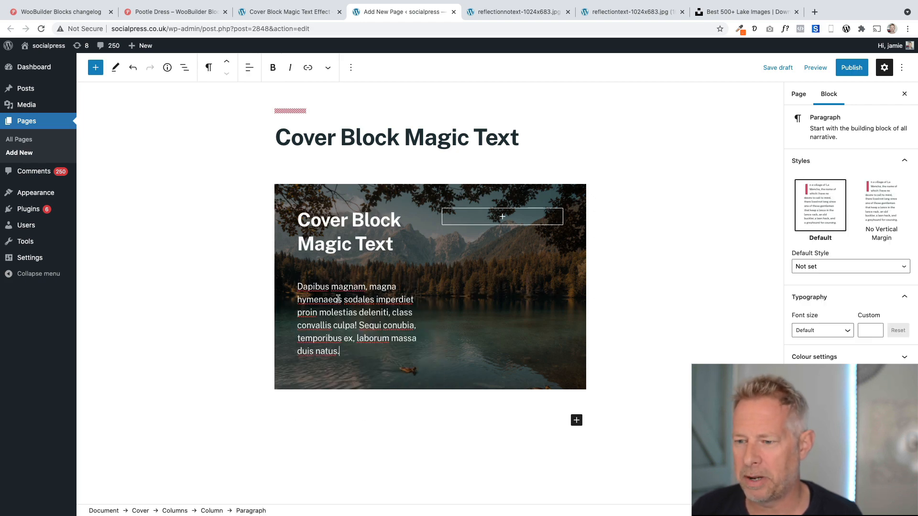
Step: Compare the draft with the finished example page and set the Cover block's alignment to full width
{"action": "left_click", "coordinate": [289, 14]}
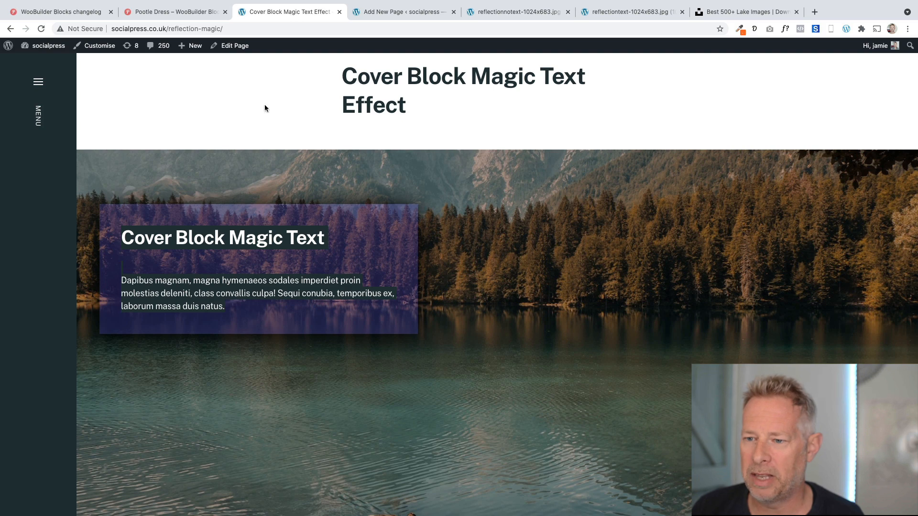
{"action": "left_click", "coordinate": [388, 11]}
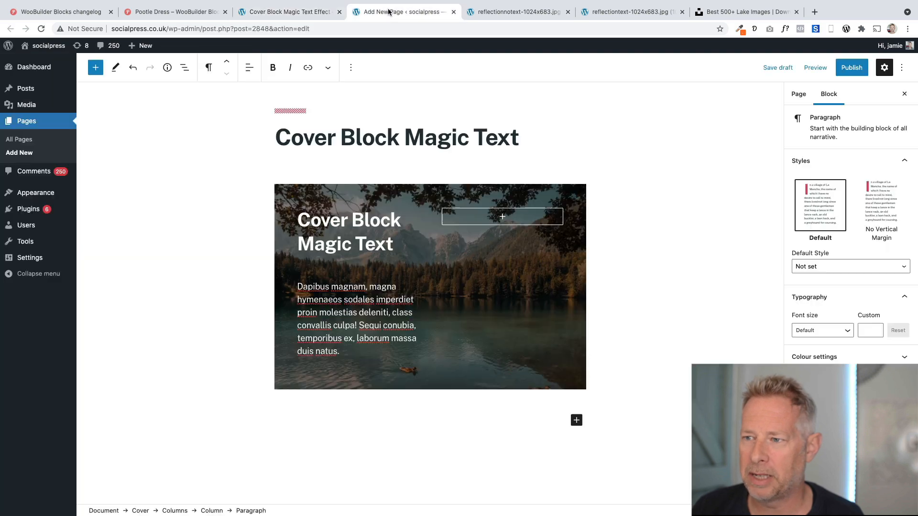
{"action": "left_click", "coordinate": [289, 12]}
{"action": "left_click", "coordinate": [388, 12]}
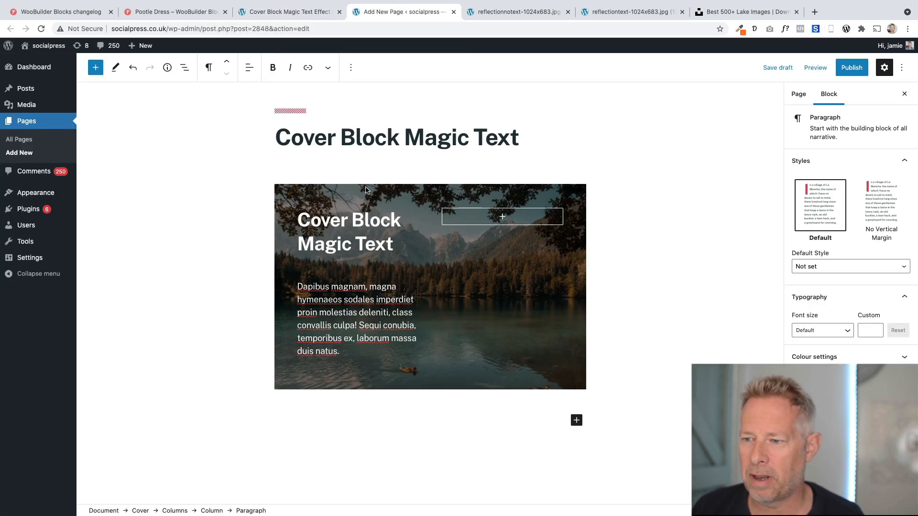
{"action": "left_click", "coordinate": [366, 190]}
{"action": "left_click", "coordinate": [231, 69]}
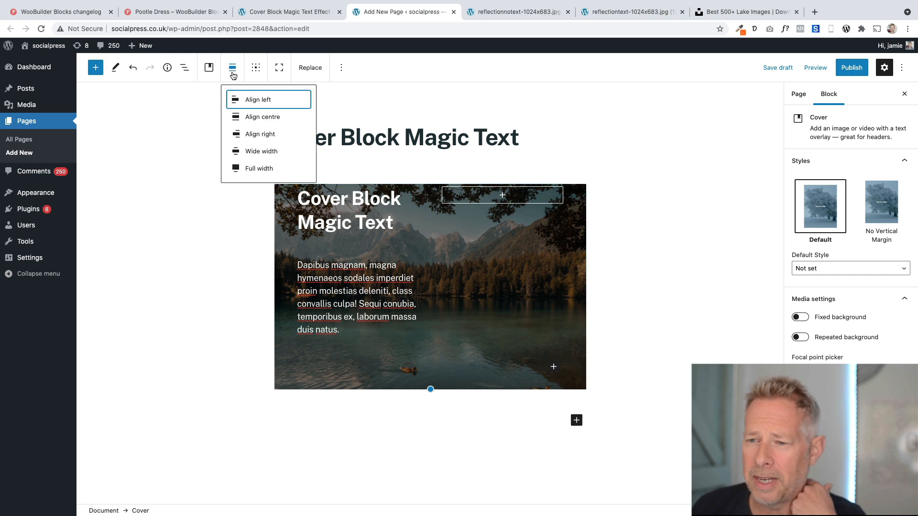
{"action": "left_click", "coordinate": [264, 168]}
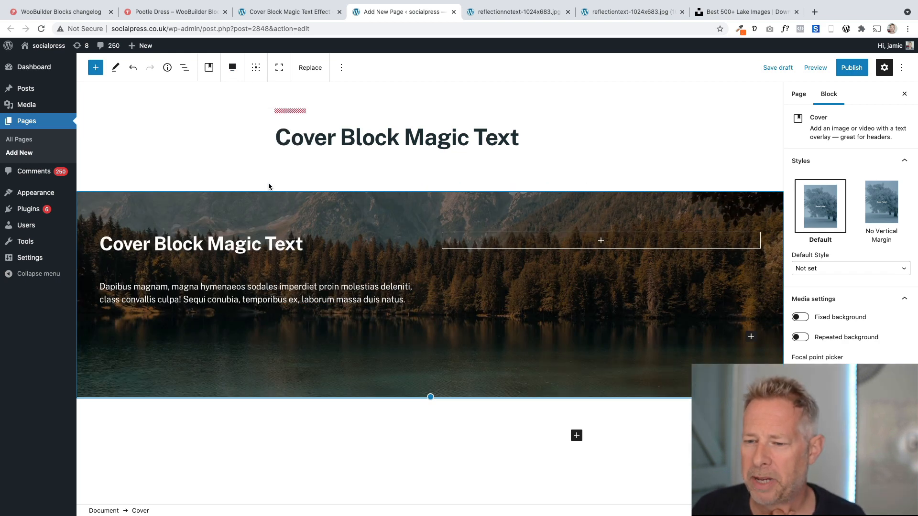
Step: Check the example page again and stretch the Cover block's height until the whole lake scene, including the duck, fits inside
{"action": "left_click", "coordinate": [286, 15]}
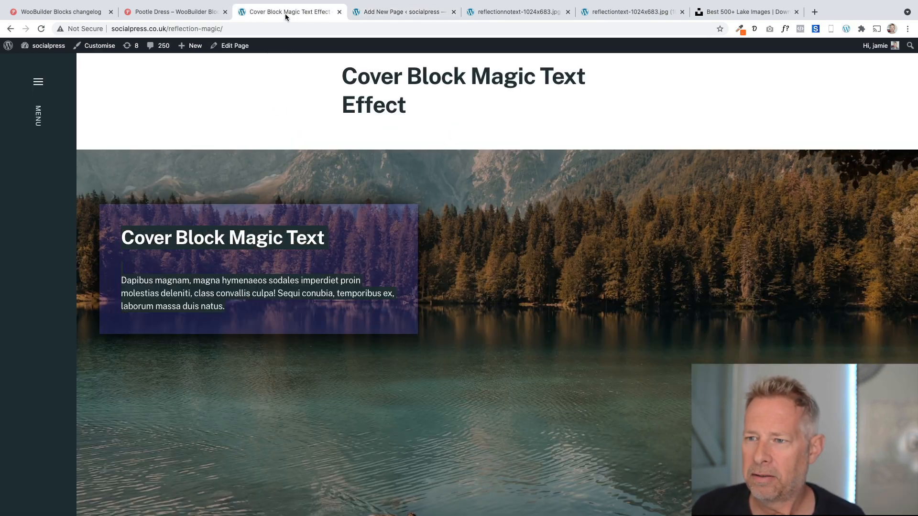
{"action": "left_click", "coordinate": [383, 13]}
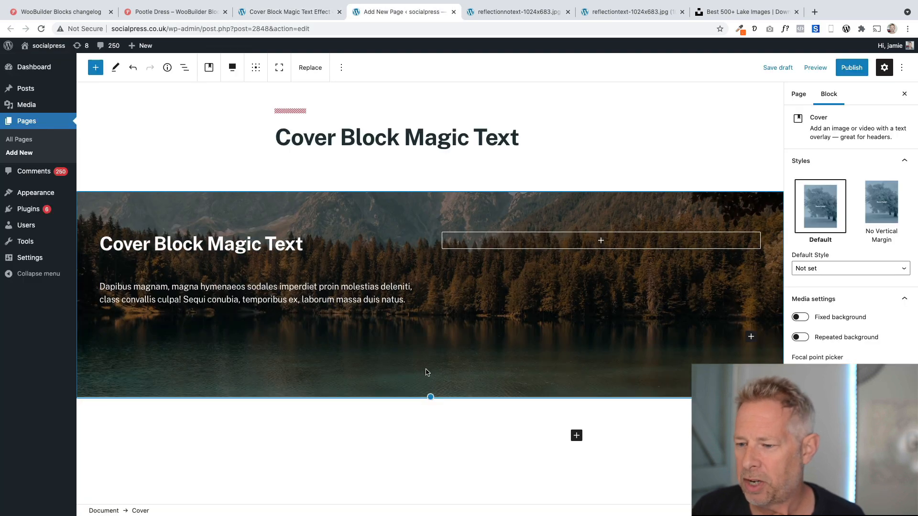
{"action": "left_click_drag", "start_coordinate": [430, 397], "coordinate": [432, 512]}
{"action": "scroll", "coordinate": [432, 405], "scroll_direction": "down", "scroll_amount": 4}
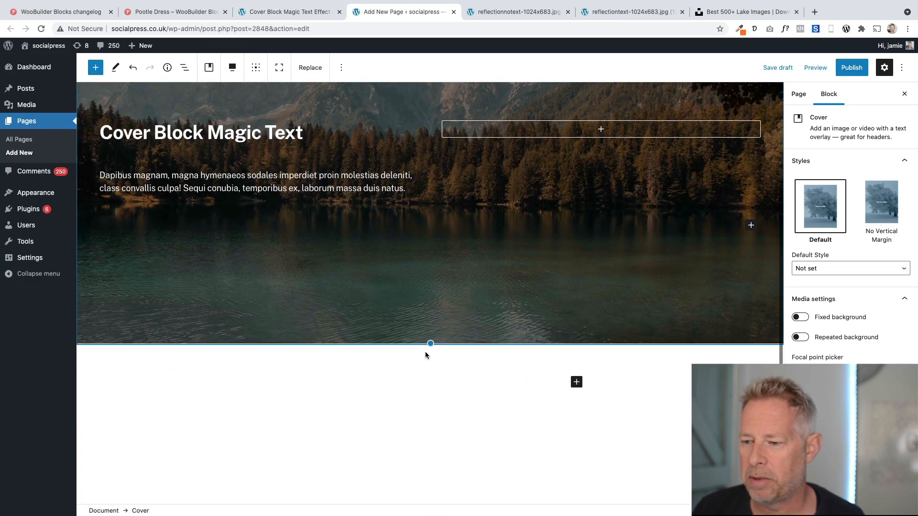
{"action": "left_click_drag", "start_coordinate": [430, 344], "coordinate": [472, 451]}
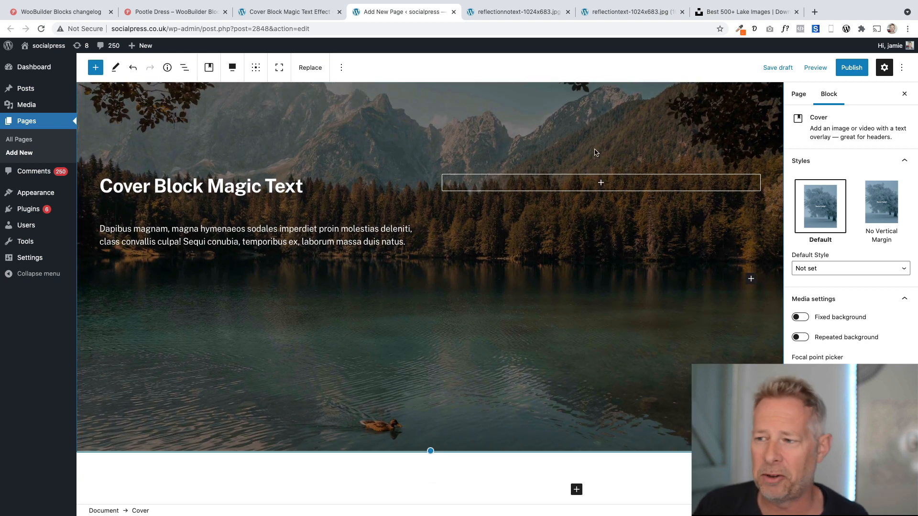
{"action": "scroll", "coordinate": [407, 200], "scroll_direction": "up", "scroll_amount": 2}
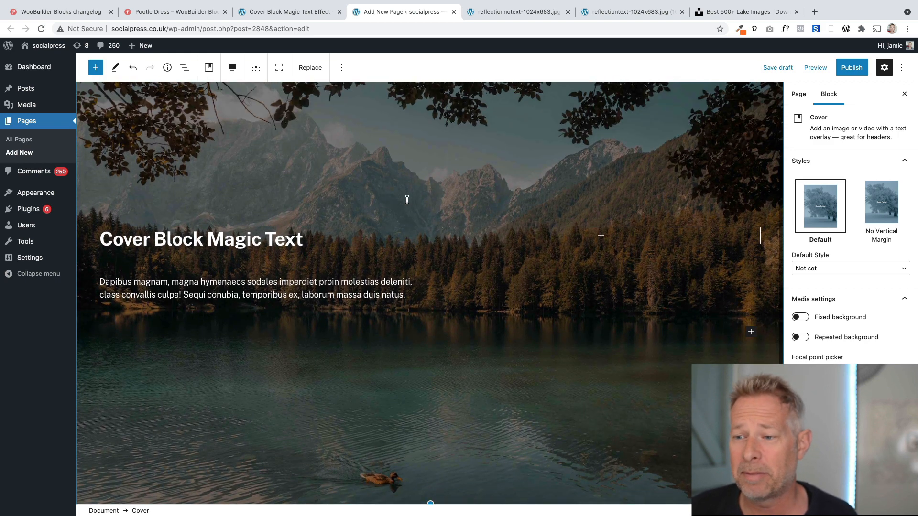
{"action": "scroll", "coordinate": [407, 202], "scroll_direction": "up", "scroll_amount": 2}
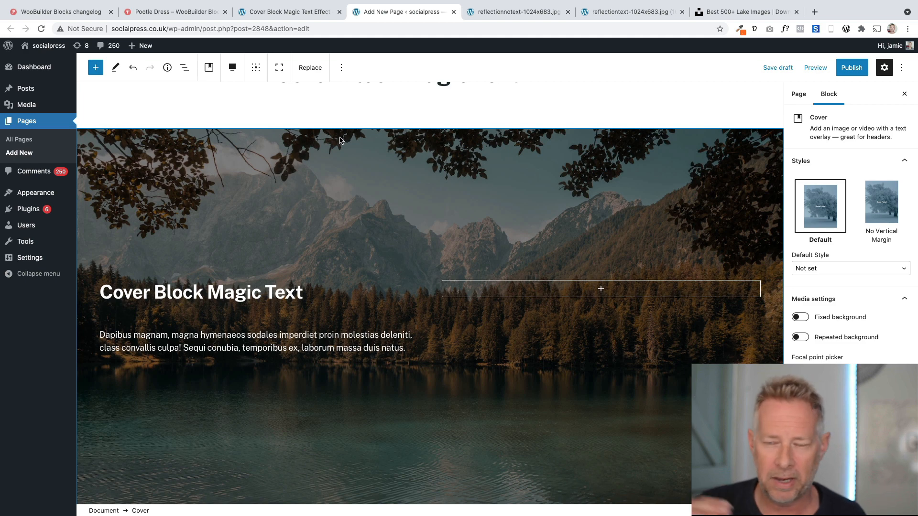
Step: Duplicate the Cover block and check how the copy sits directly below the original
{"action": "left_click", "coordinate": [341, 68]}
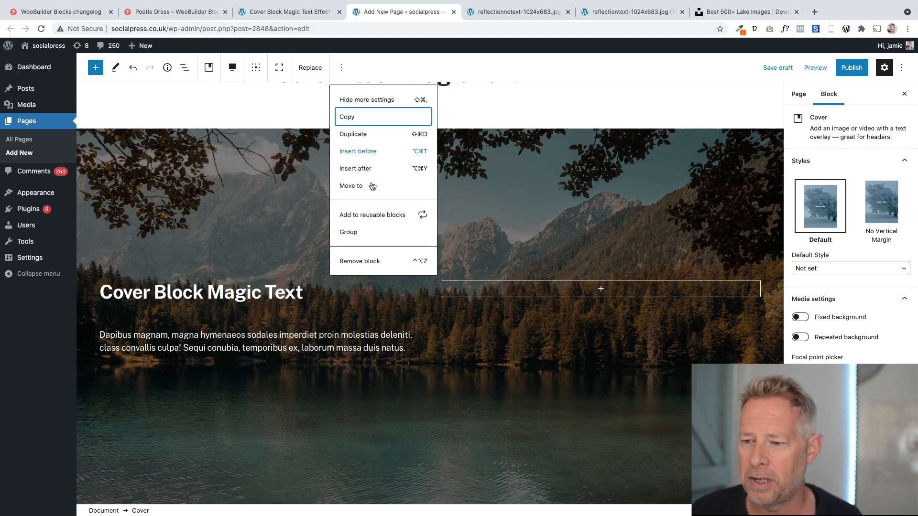
{"action": "left_click", "coordinate": [362, 135]}
{"action": "scroll", "coordinate": [409, 301], "scroll_direction": "down", "scroll_amount": 5}
{"action": "scroll", "coordinate": [410, 302], "scroll_direction": "up", "scroll_amount": 11}
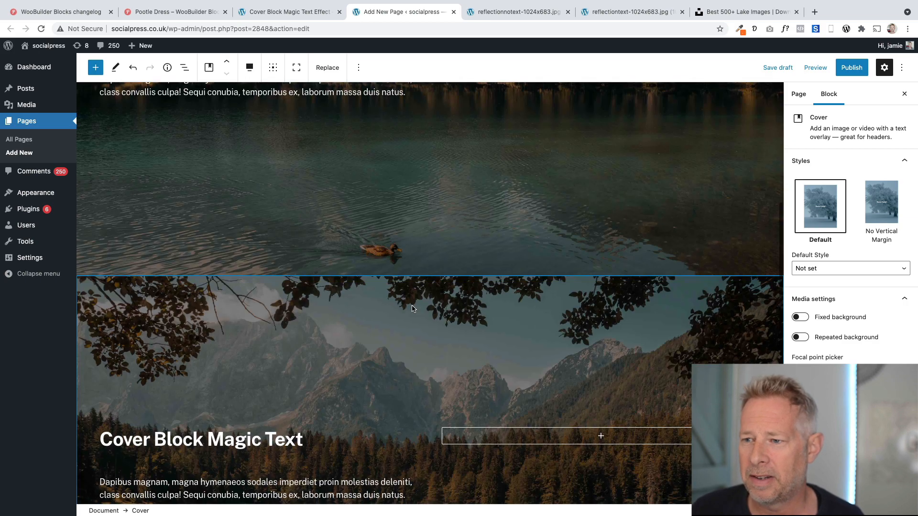
{"action": "scroll", "coordinate": [412, 305], "scroll_direction": "down", "scroll_amount": 2}
{"action": "scroll", "coordinate": [366, 318], "scroll_direction": "down", "scroll_amount": 3}
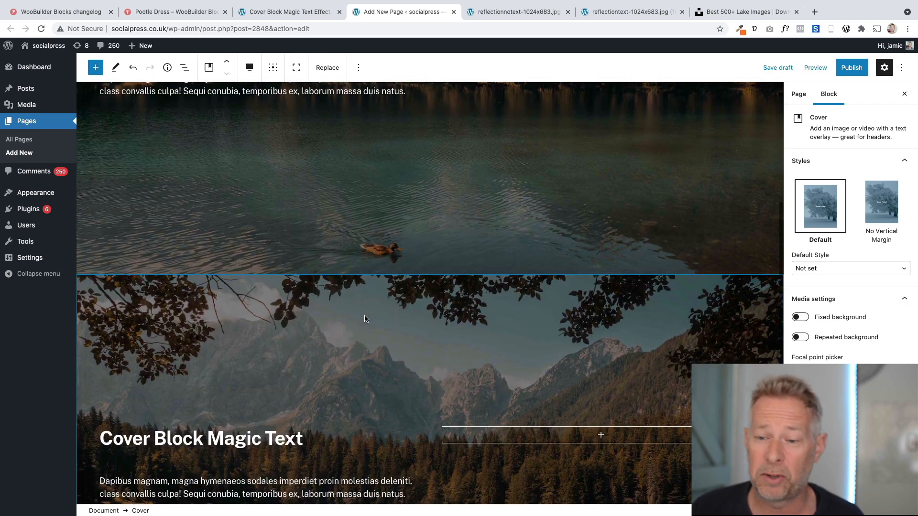
{"action": "scroll", "coordinate": [366, 319], "scroll_direction": "down", "scroll_amount": 3}
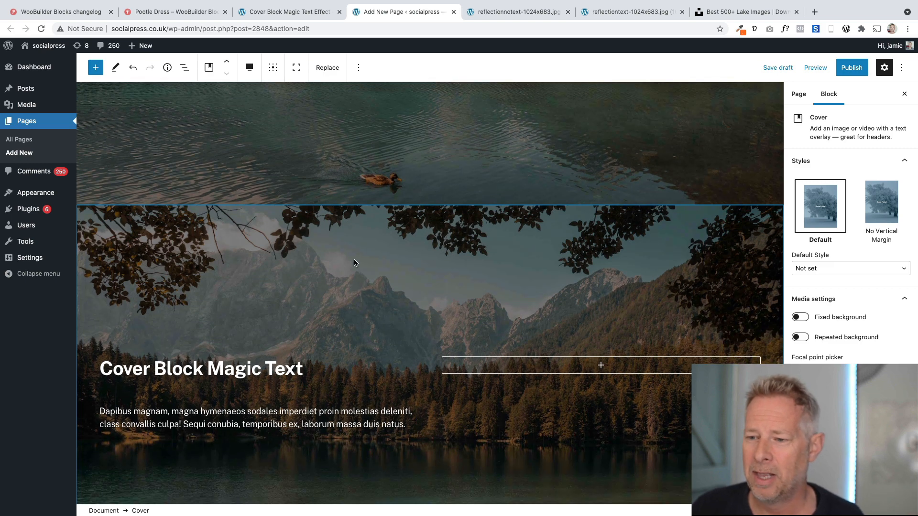
Step: Replace the lower Cover block's background with the reflectiontext.jpg image from the media library
{"action": "left_click", "coordinate": [327, 70]}
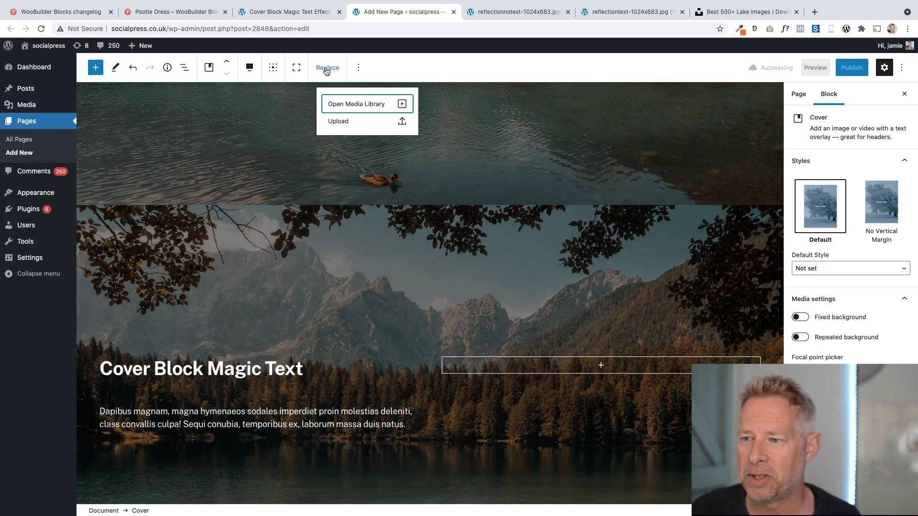
{"action": "left_click", "coordinate": [337, 101]}
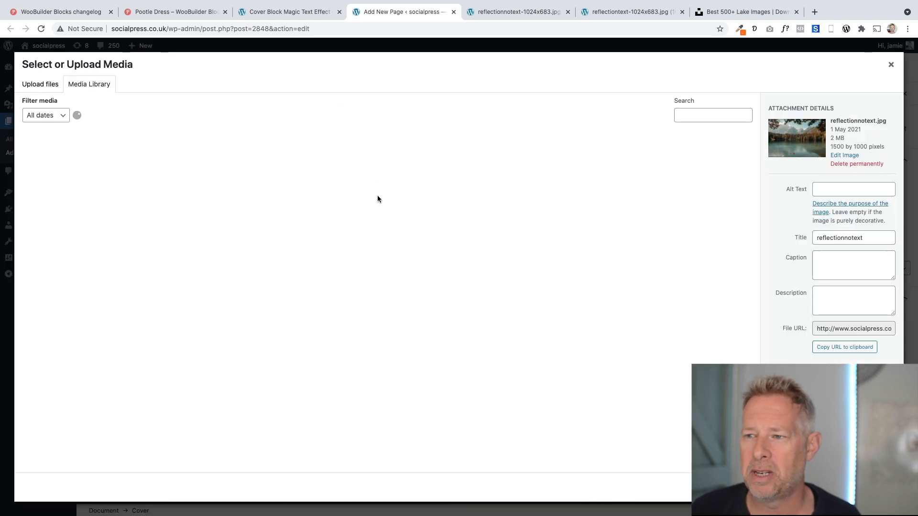
{"action": "scroll", "coordinate": [572, 317], "scroll_direction": "down", "scroll_amount": 2}
{"action": "scroll", "coordinate": [572, 317], "scroll_direction": "down", "scroll_amount": 5}
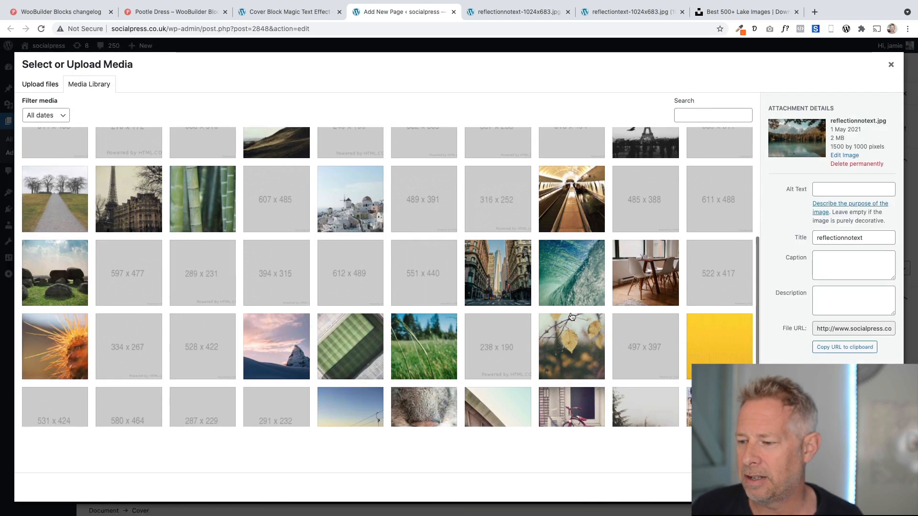
{"action": "left_click", "coordinate": [573, 442]}
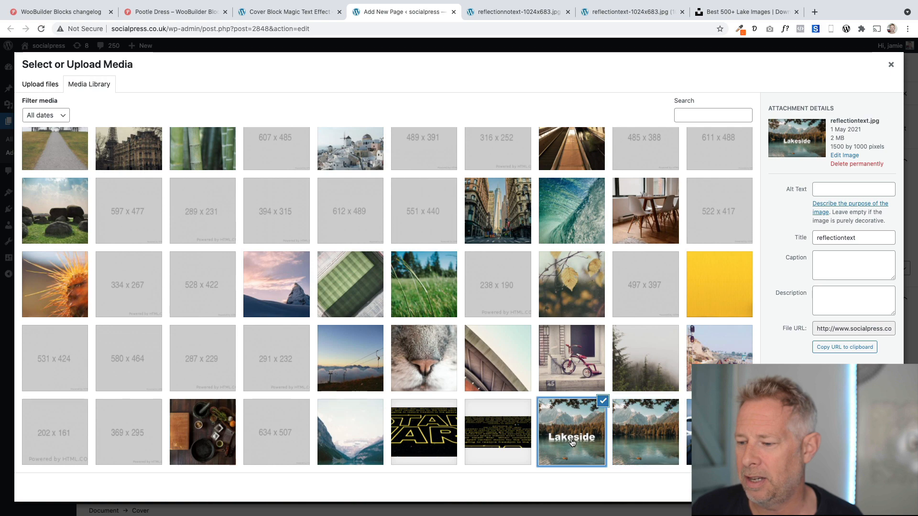
{"action": "left_click", "coordinate": [878, 488]}
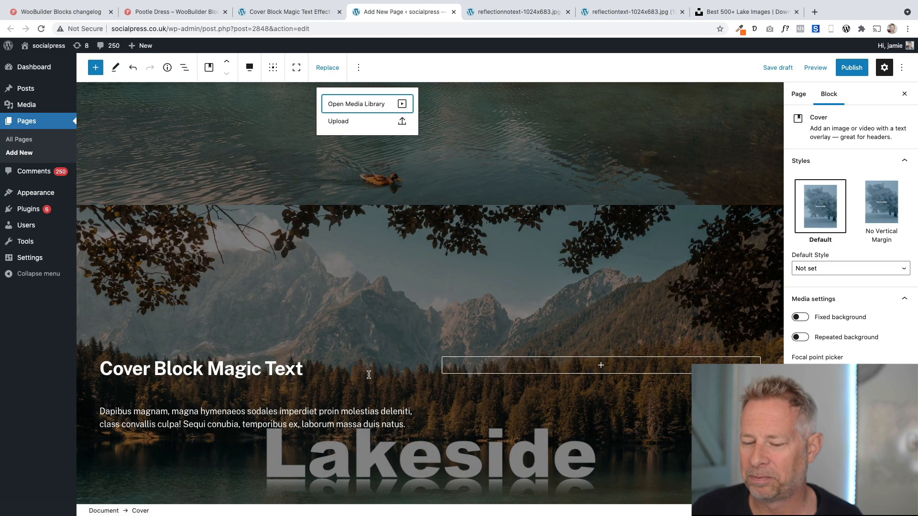
{"action": "scroll", "coordinate": [369, 375], "scroll_direction": "down", "scroll_amount": 3}
{"action": "scroll", "coordinate": [369, 375], "scroll_direction": "up", "scroll_amount": 5}
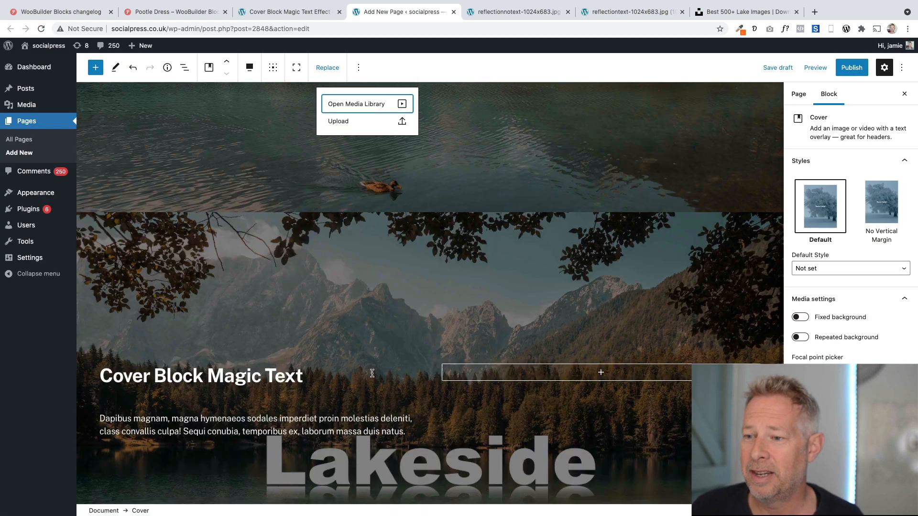
Step: Turn on the fixed background for the upper Cover block and check how its image behaves against the lower one
{"action": "scroll", "coordinate": [373, 376], "scroll_direction": "down", "scroll_amount": 6}
{"action": "scroll", "coordinate": [373, 375], "scroll_direction": "up", "scroll_amount": 4}
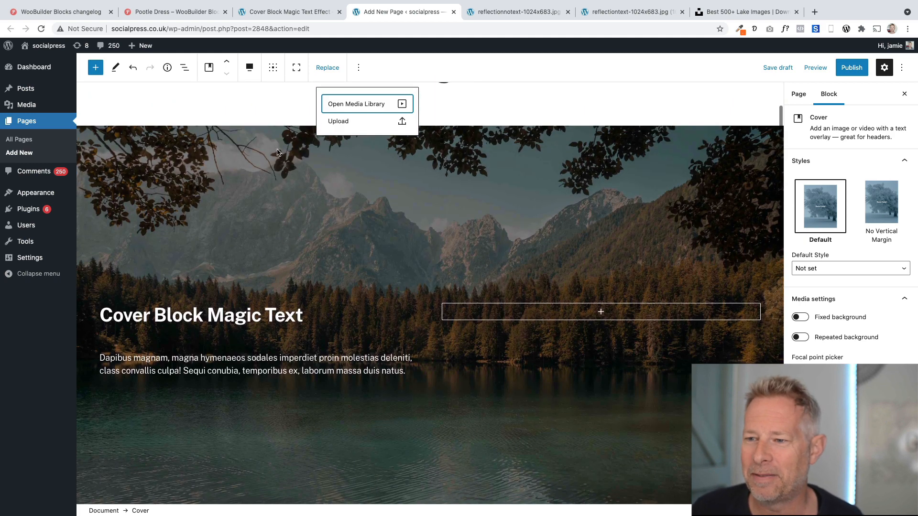
{"action": "left_click", "coordinate": [277, 152]}
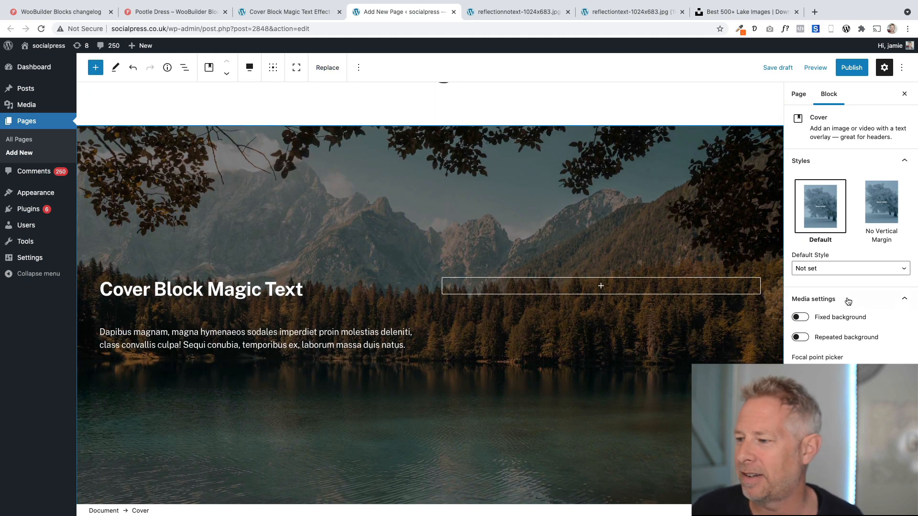
{"action": "left_click", "coordinate": [801, 318]}
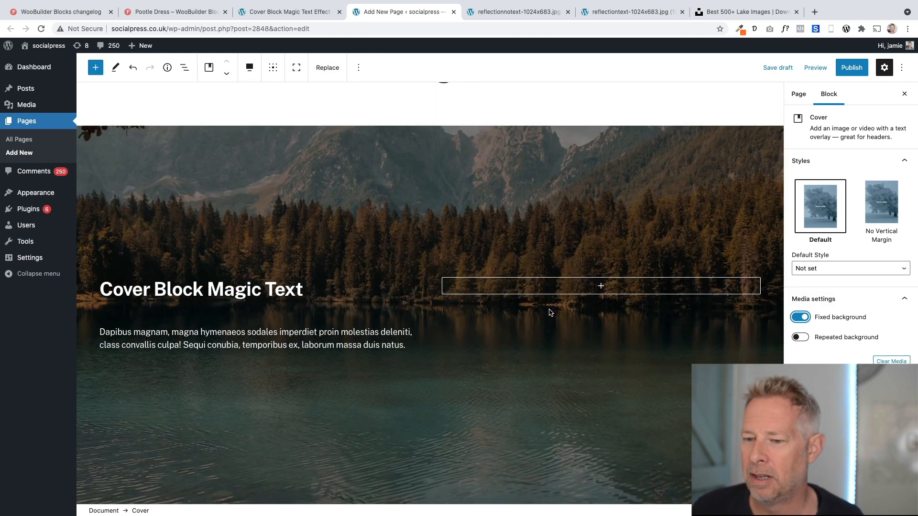
{"action": "scroll", "coordinate": [550, 313], "scroll_direction": "down", "scroll_amount": 6}
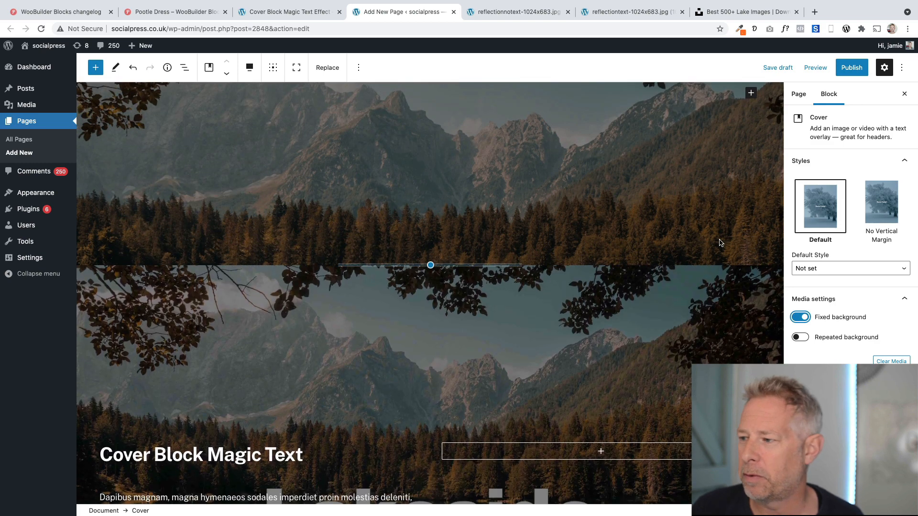
{"action": "scroll", "coordinate": [719, 242], "scroll_direction": "down", "scroll_amount": 6}
{"action": "scroll", "coordinate": [306, 157], "scroll_direction": "up", "scroll_amount": 2}
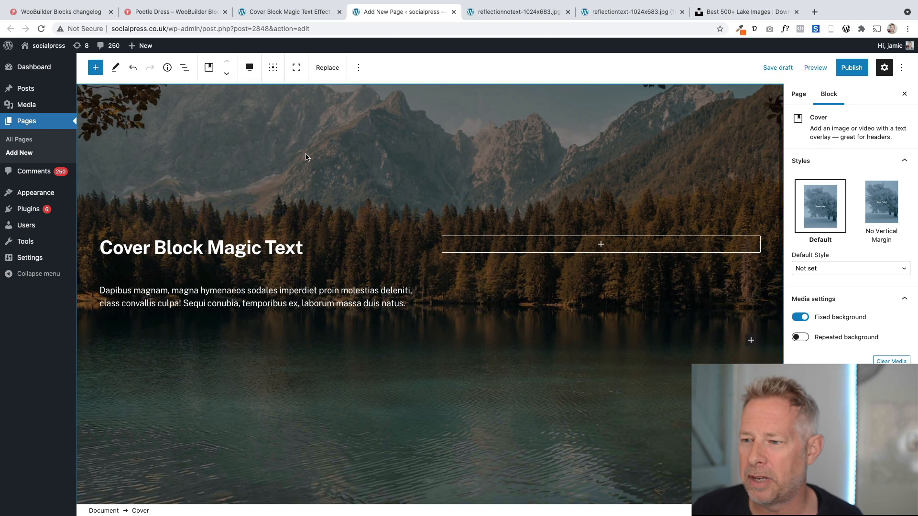
{"action": "scroll", "coordinate": [306, 158], "scroll_direction": "up", "scroll_amount": 2}
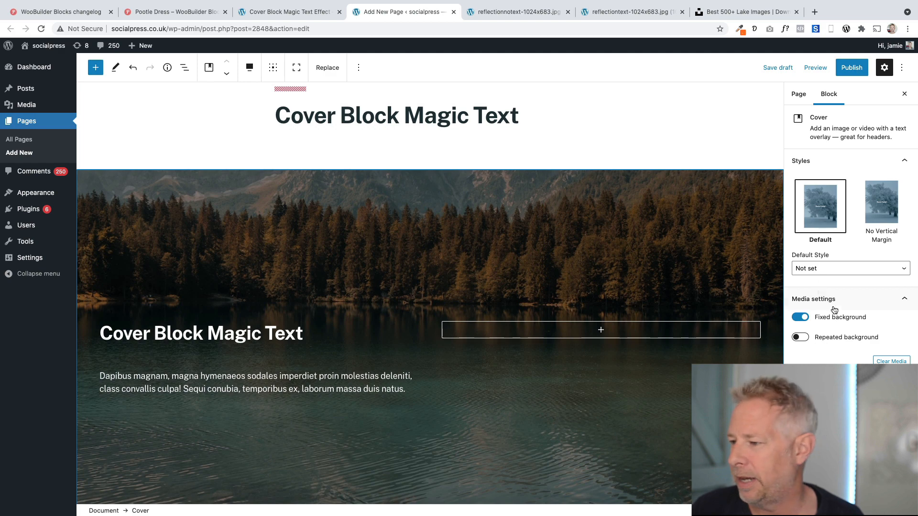
{"action": "left_click_drag", "start_coordinate": [888, 320], "coordinate": [814, 321]}
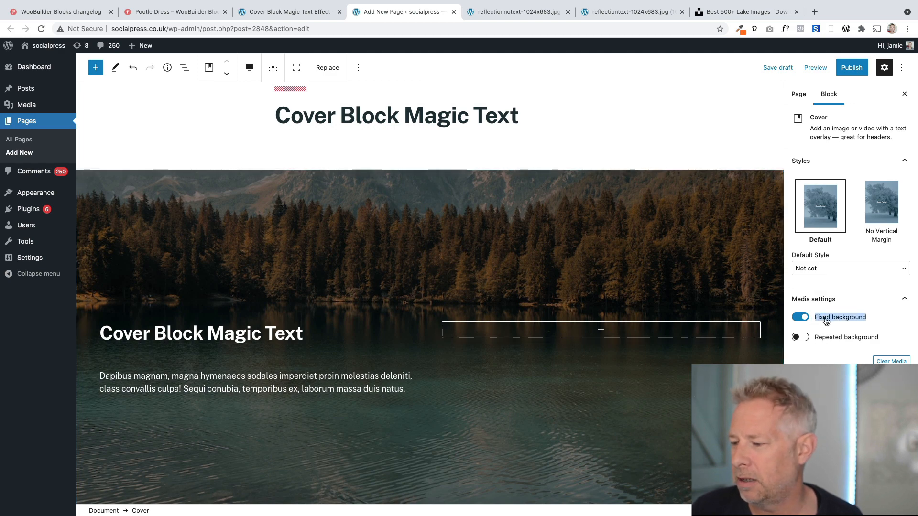
{"action": "left_click", "coordinate": [800, 321]}
{"action": "left_click", "coordinate": [807, 321]}
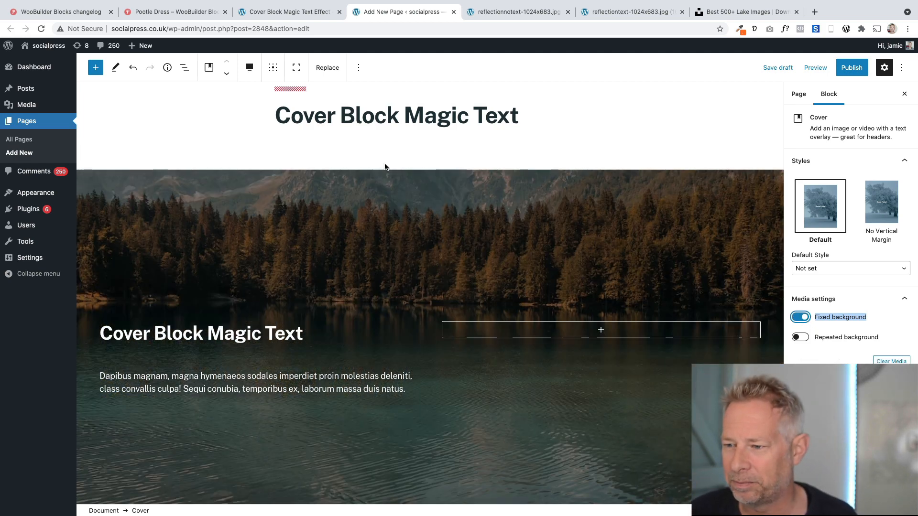
Step: Examine the nested block structure of the upper Cover block in List View
{"action": "left_click", "coordinate": [383, 179]}
{"action": "left_click", "coordinate": [179, 65]}
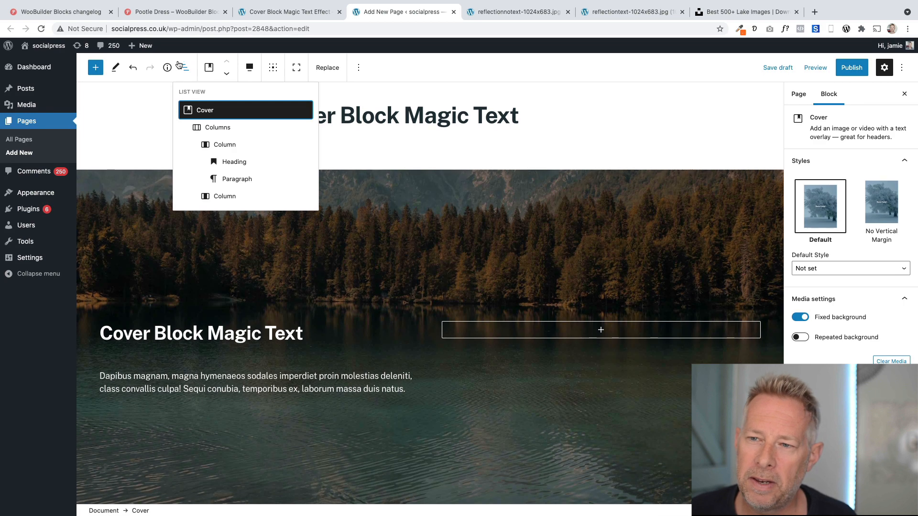
{"action": "left_click", "coordinate": [183, 65]}
{"action": "left_click", "coordinate": [183, 65]}
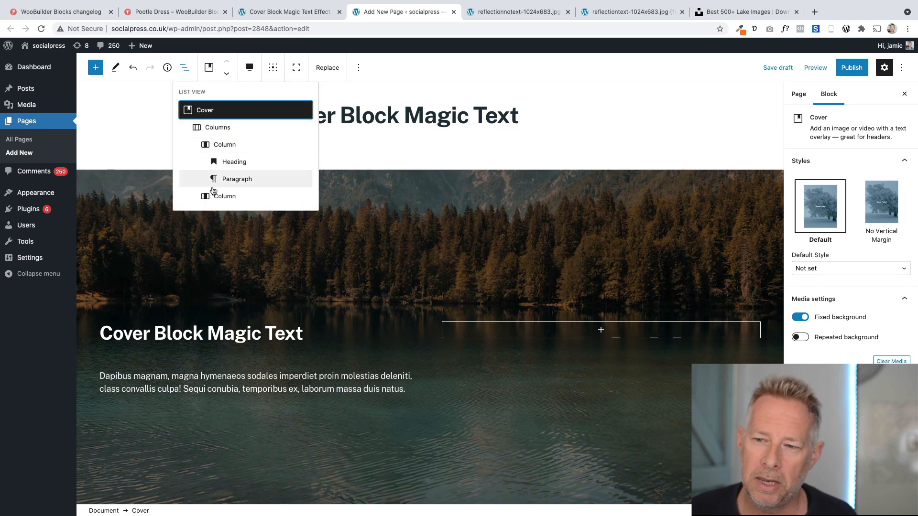
{"action": "left_click", "coordinate": [229, 114]}
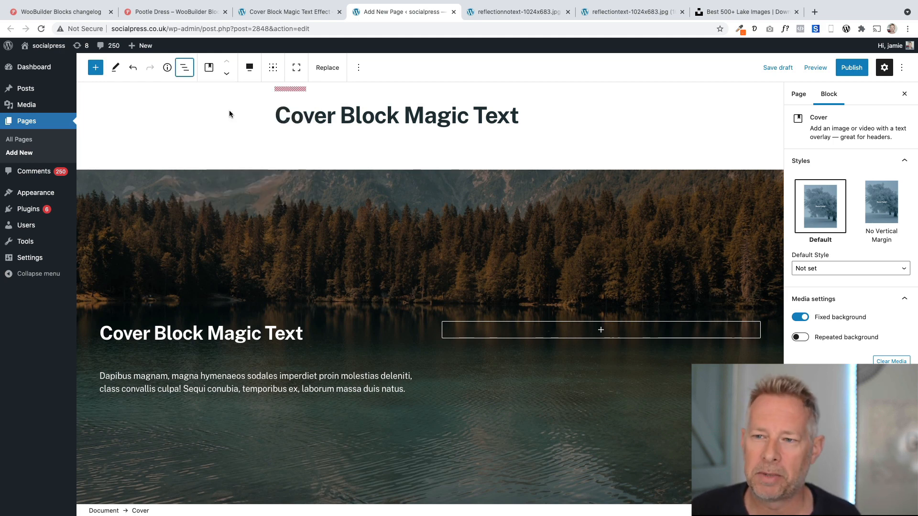
{"action": "left_click", "coordinate": [184, 67]}
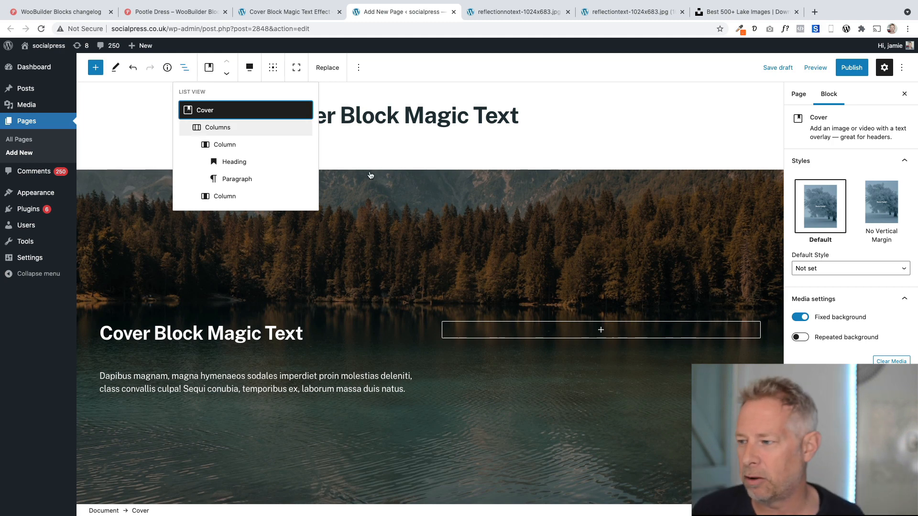
Step: Compare the settings of the upper section's heading with those of its parent Cover block, selecting the Cover through List View
{"action": "left_click", "coordinate": [237, 330]}
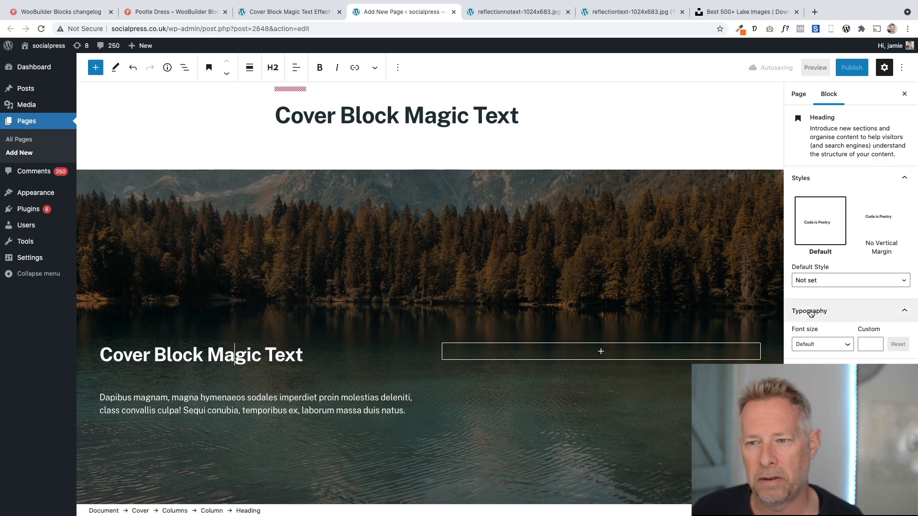
{"action": "left_click", "coordinate": [252, 190]}
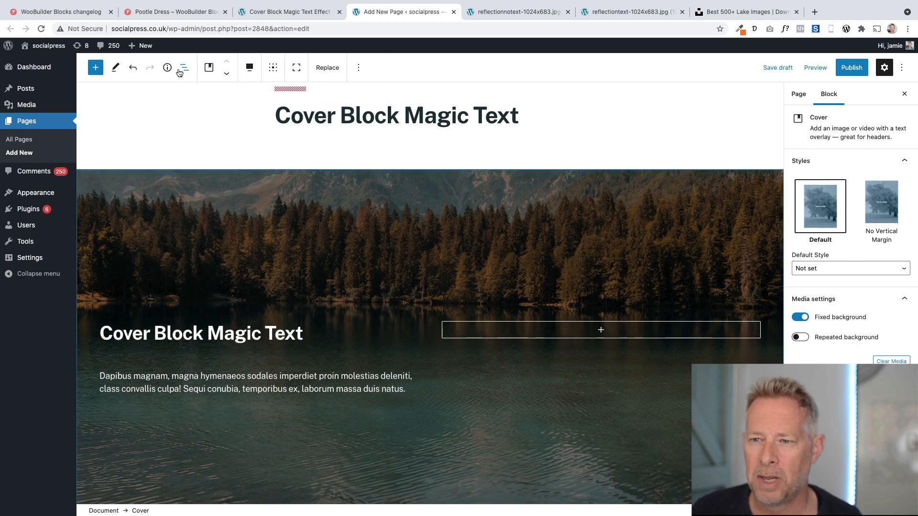
{"action": "left_click", "coordinate": [185, 68]}
{"action": "left_click", "coordinate": [205, 111]}
Step: Select the lower Cover block containing the "Lakeside" image and turn on its fixed background
{"action": "scroll", "coordinate": [248, 212], "scroll_direction": "down", "scroll_amount": 8}
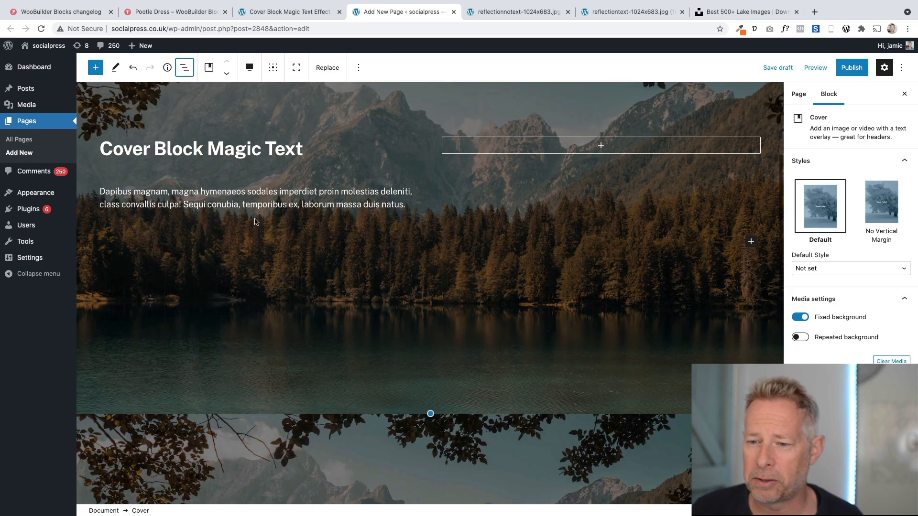
{"action": "left_click", "coordinate": [282, 238]}
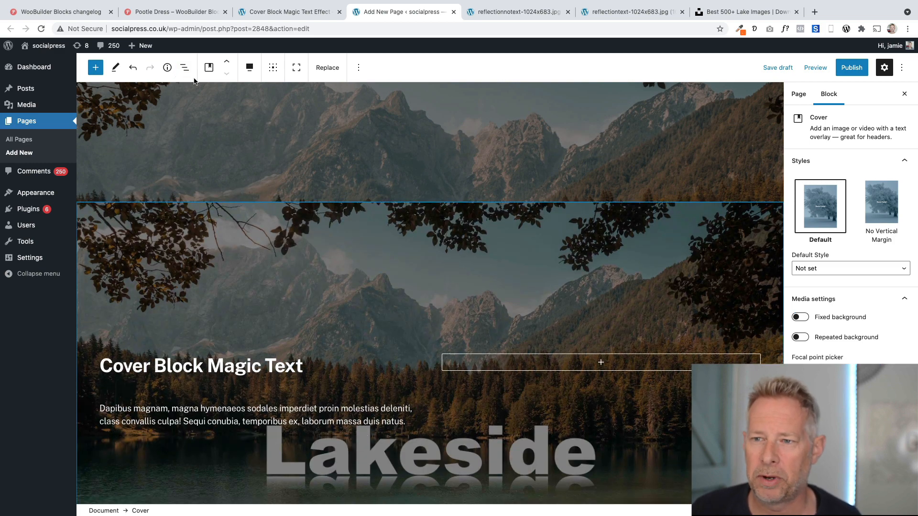
{"action": "left_click", "coordinate": [184, 68]}
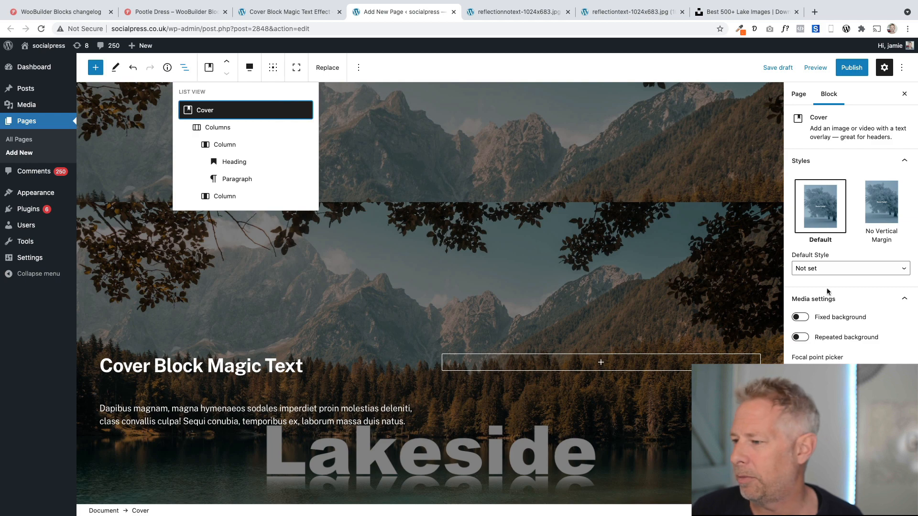
{"action": "left_click", "coordinate": [807, 319]}
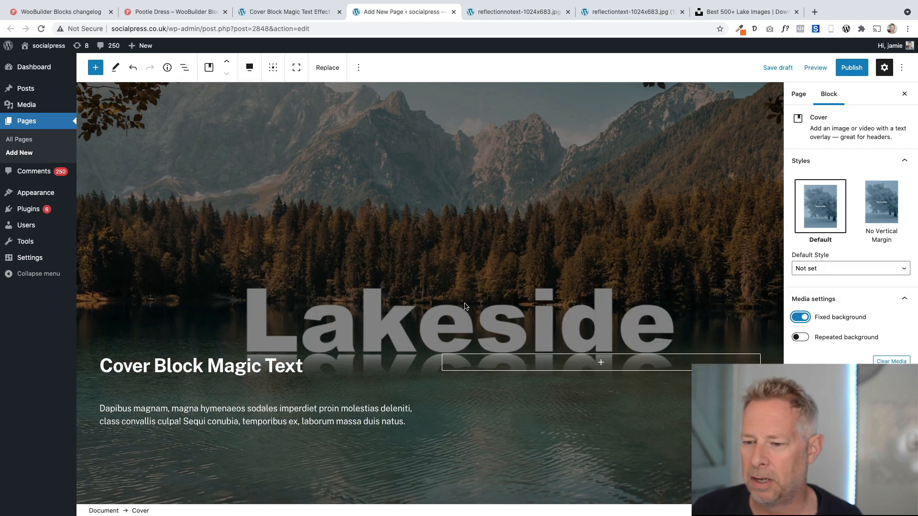
Step: Examine the magic text reveal in the editor at the boundary between the two Cover blocks
{"action": "scroll", "coordinate": [466, 305], "scroll_direction": "down", "scroll_amount": 3}
{"action": "scroll", "coordinate": [466, 304], "scroll_direction": "up", "scroll_amount": 3}
{"action": "scroll", "coordinate": [467, 303], "scroll_direction": "down", "scroll_amount": 6}
{"action": "scroll", "coordinate": [471, 307], "scroll_direction": "up", "scroll_amount": 3}
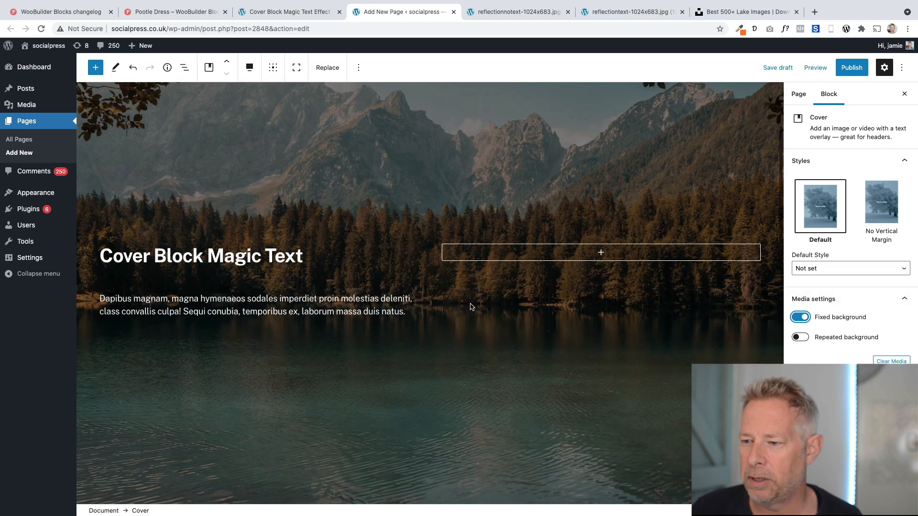
{"action": "scroll", "coordinate": [471, 307], "scroll_direction": "down", "scroll_amount": 3}
{"action": "scroll", "coordinate": [471, 307], "scroll_direction": "up", "scroll_amount": 7}
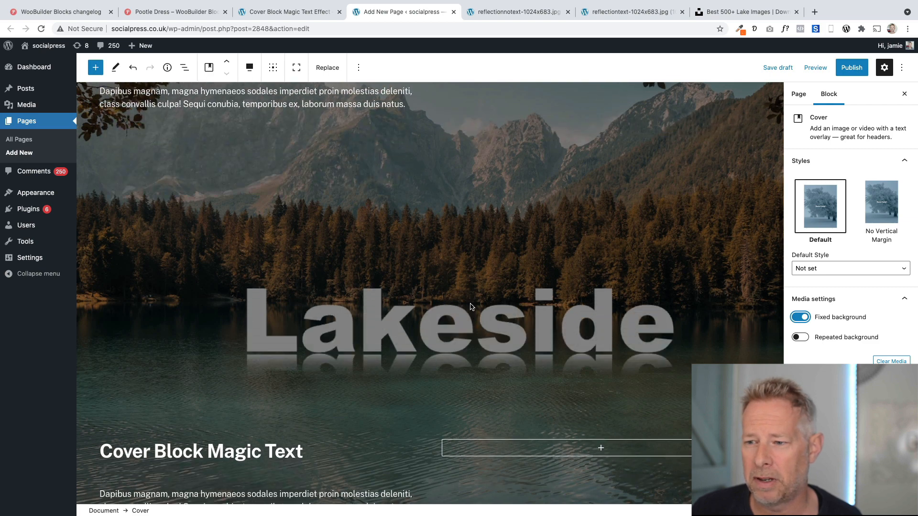
{"action": "scroll", "coordinate": [471, 307], "scroll_direction": "down", "scroll_amount": 1}
{"action": "scroll", "coordinate": [471, 307], "scroll_direction": "down", "scroll_amount": 3}
{"action": "scroll", "coordinate": [471, 307], "scroll_direction": "up", "scroll_amount": 3}
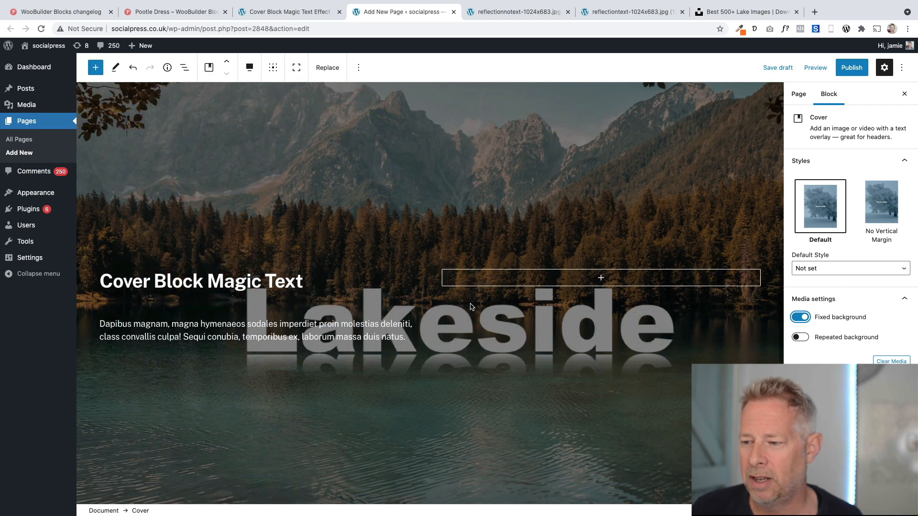
{"action": "scroll", "coordinate": [471, 307], "scroll_direction": "down", "scroll_amount": 7}
{"action": "scroll", "coordinate": [471, 307], "scroll_direction": "up", "scroll_amount": 1}
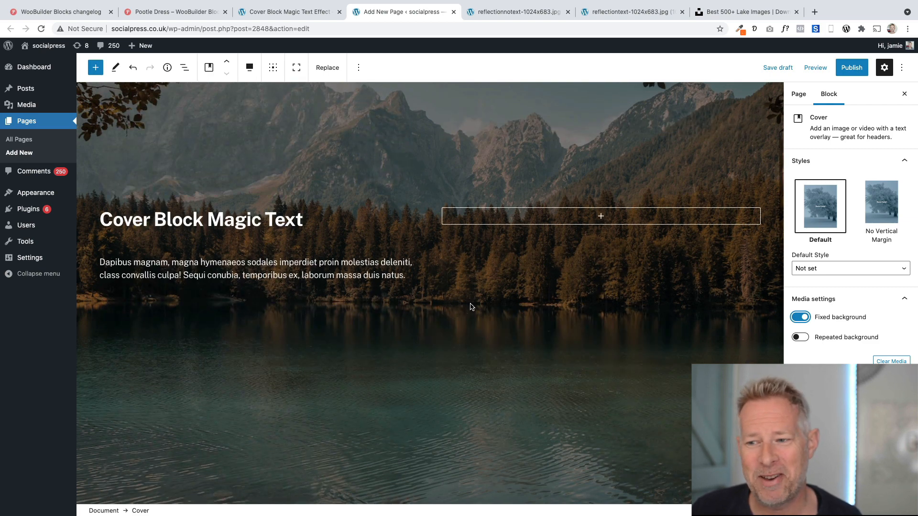
{"action": "scroll", "coordinate": [471, 307], "scroll_direction": "up", "scroll_amount": 3}
Step: Publish the "Cover Block Magic Text" page and open the live version
{"action": "left_click", "coordinate": [849, 69]}
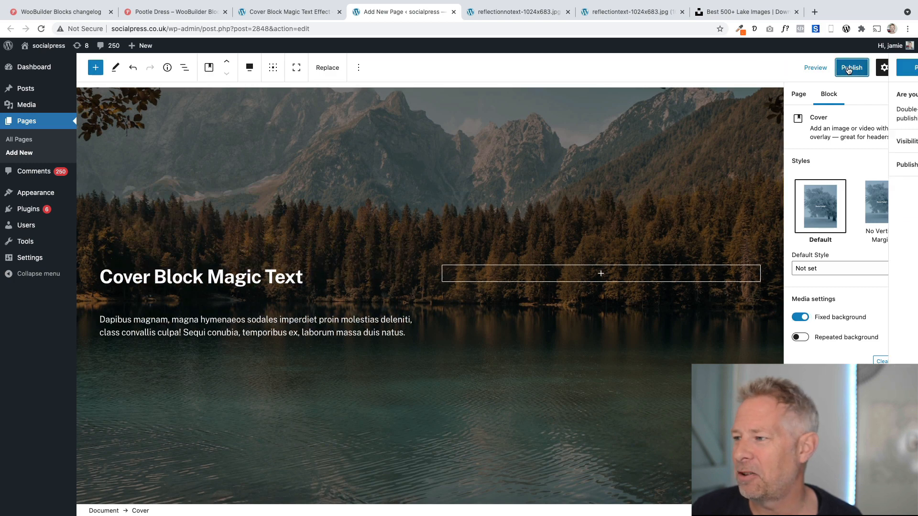
{"action": "left_click", "coordinate": [828, 70]}
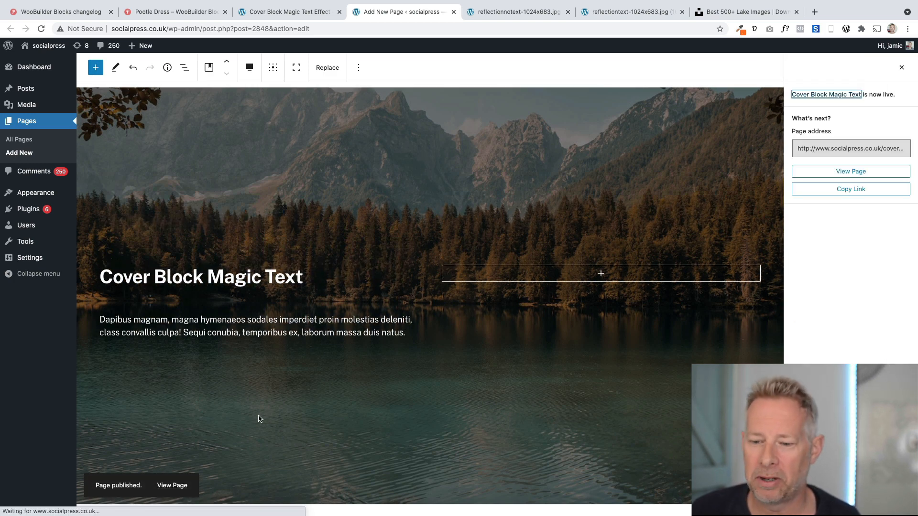
{"action": "left_click", "coordinate": [172, 494]}
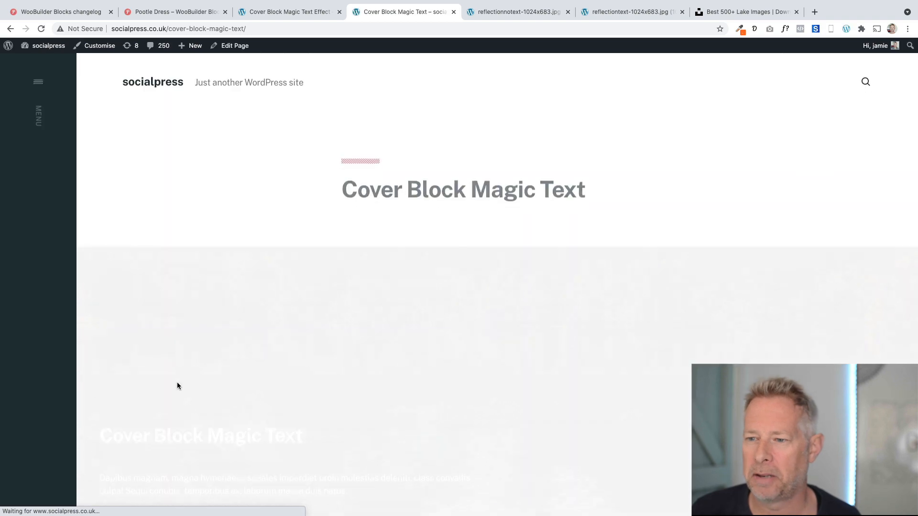
Step: Check the text scroll effect on the published page and return to editing the page
{"action": "scroll", "coordinate": [177, 382], "scroll_direction": "down", "scroll_amount": 3}
{"action": "scroll", "coordinate": [177, 383], "scroll_direction": "down", "scroll_amount": 5}
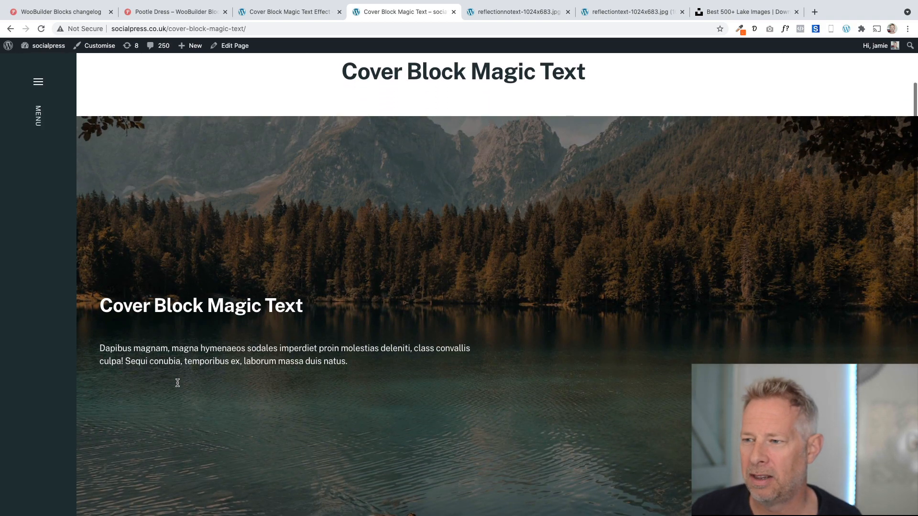
{"action": "scroll", "coordinate": [178, 385], "scroll_direction": "down", "scroll_amount": 2}
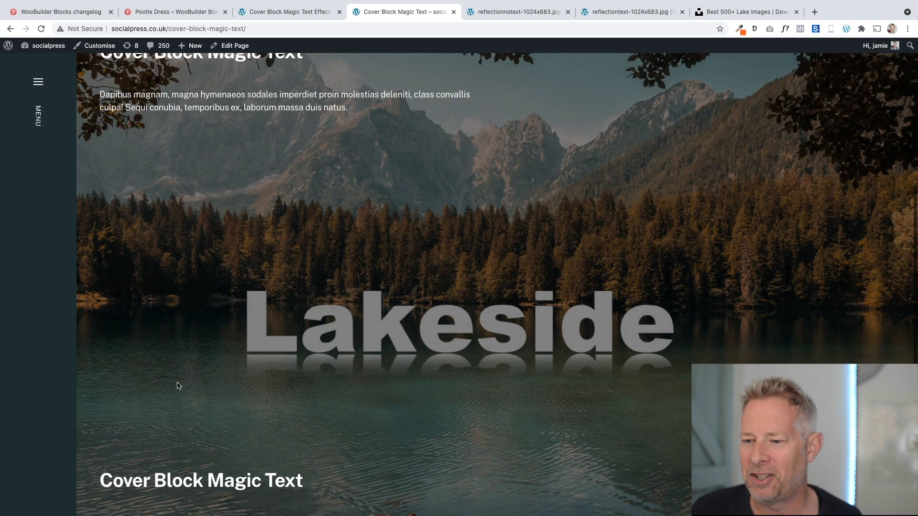
{"action": "scroll", "coordinate": [177, 385], "scroll_direction": "up", "scroll_amount": 4}
{"action": "scroll", "coordinate": [178, 385], "scroll_direction": "down", "scroll_amount": 3}
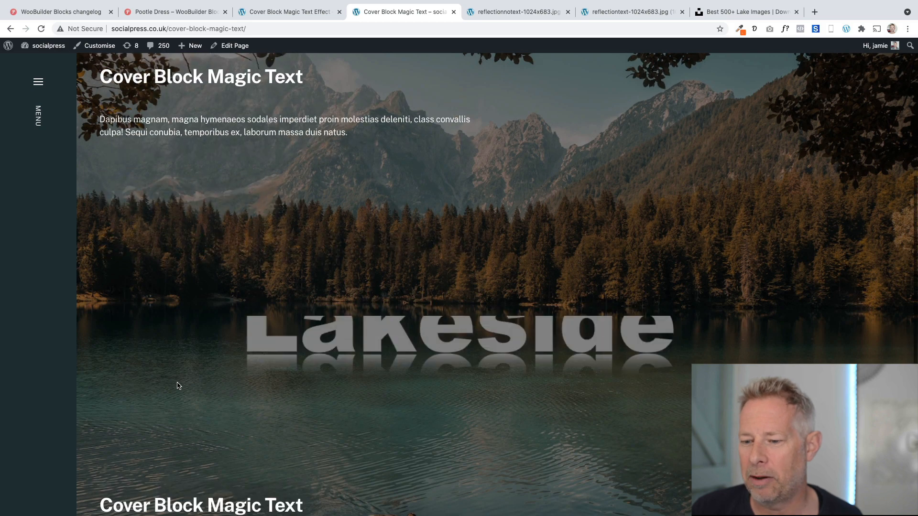
{"action": "scroll", "coordinate": [179, 390], "scroll_direction": "up", "scroll_amount": 4}
{"action": "left_click", "coordinate": [232, 46]}
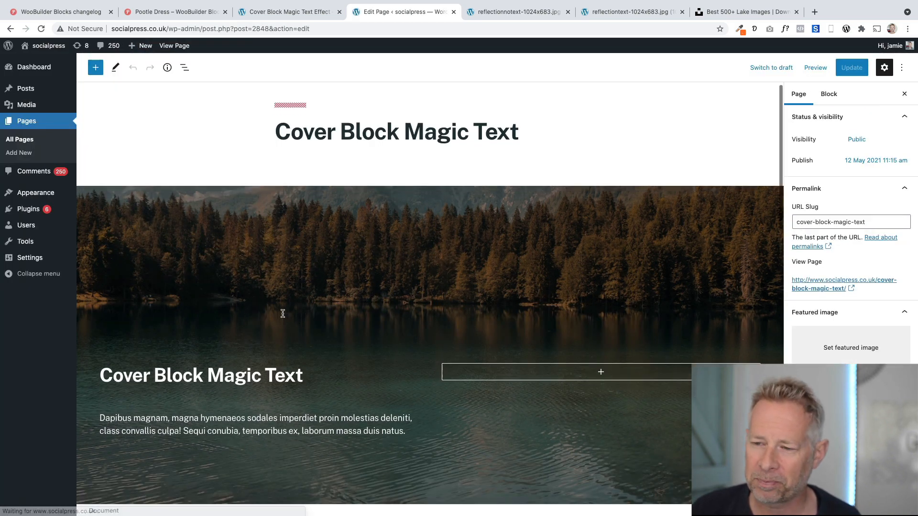
Step: Try to remove the repeated heading and paragraph from the lower Cover block, and undo the deletion
{"action": "scroll", "coordinate": [332, 378], "scroll_direction": "down", "scroll_amount": 5}
{"action": "scroll", "coordinate": [332, 378], "scroll_direction": "up", "scroll_amount": 4}
{"action": "left_click_drag", "start_coordinate": [407, 359], "coordinate": [98, 297]}
{"action": "scroll", "coordinate": [98, 297], "scroll_direction": "down", "scroll_amount": 1}
{"action": "left_click", "coordinate": [230, 318]}
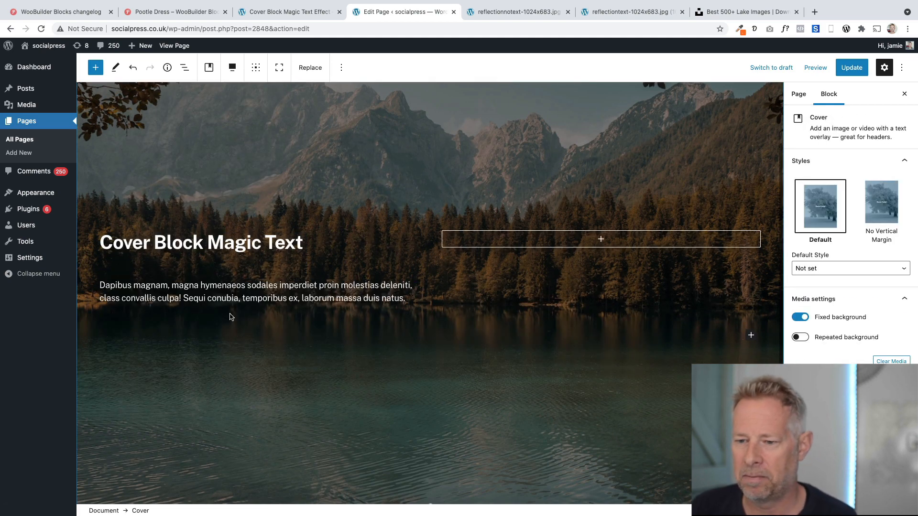
{"action": "scroll", "coordinate": [263, 322], "scroll_direction": "up", "scroll_amount": 2}
{"action": "scroll", "coordinate": [264, 324], "scroll_direction": "down", "scroll_amount": 4}
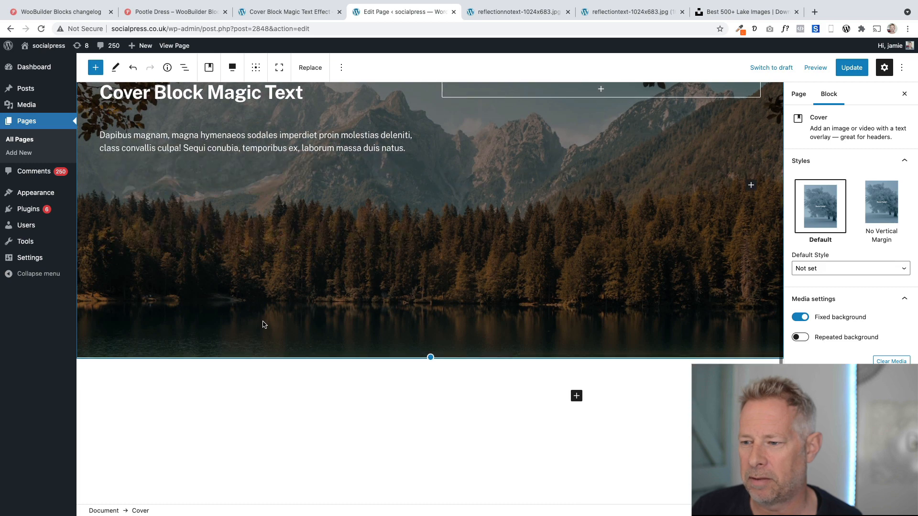
{"action": "scroll", "coordinate": [264, 323], "scroll_direction": "up", "scroll_amount": 2}
{"action": "scroll", "coordinate": [264, 323], "scroll_direction": "down", "scroll_amount": 3}
{"action": "scroll", "coordinate": [263, 322], "scroll_direction": "up", "scroll_amount": 5}
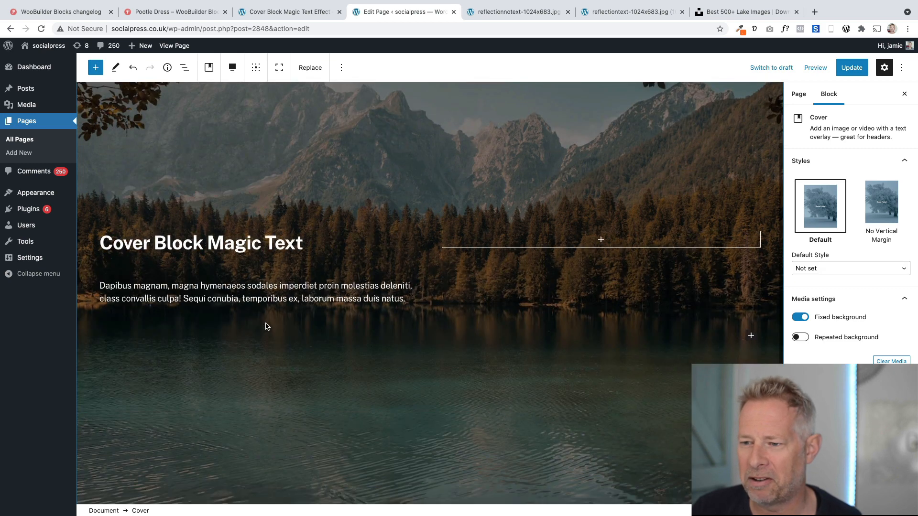
{"action": "left_click", "coordinate": [133, 67]}
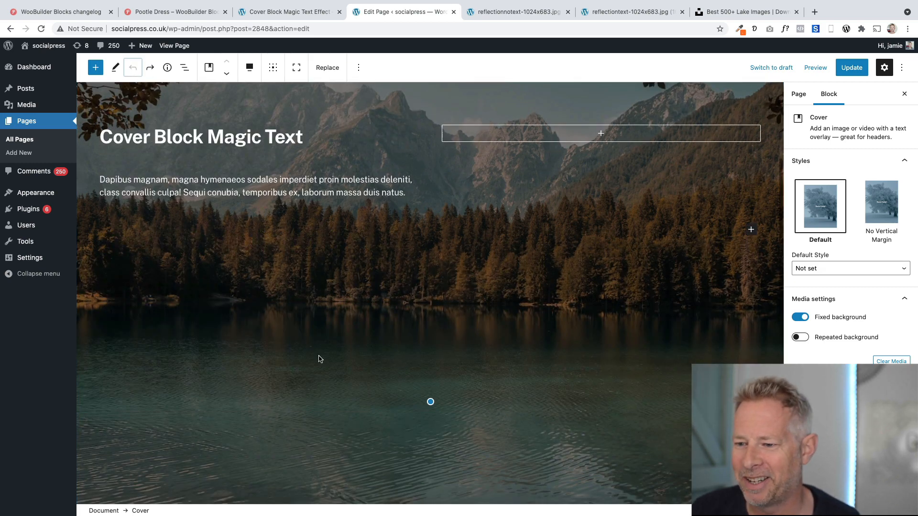
Step: Delete the "Cover Block Magic Text" heading and its paragraph from the lower "Lakeside" Cover block
{"action": "scroll", "coordinate": [319, 359], "scroll_direction": "down", "scroll_amount": 2}
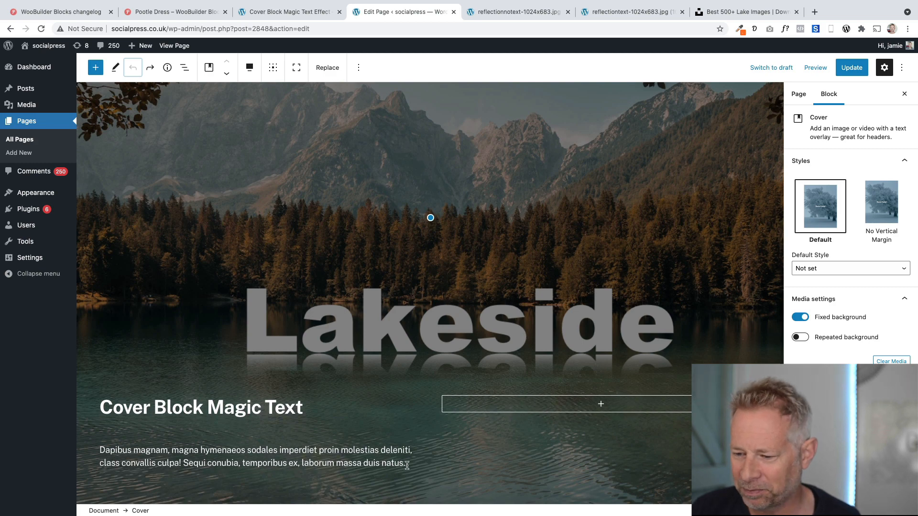
{"action": "left_click_drag", "start_coordinate": [407, 466], "coordinate": [137, 404]}
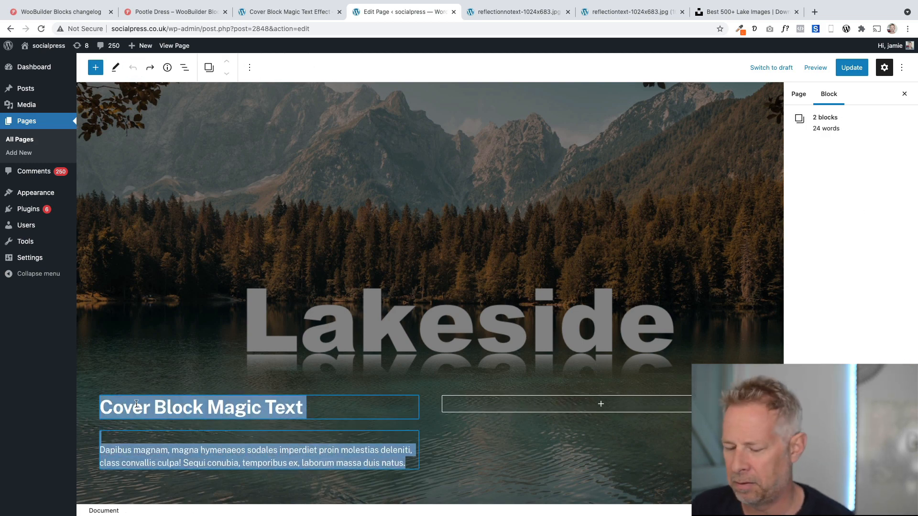
{"action": "key", "text": "BackSpace"}
{"action": "scroll", "coordinate": [408, 360], "scroll_direction": "down", "scroll_amount": 4}
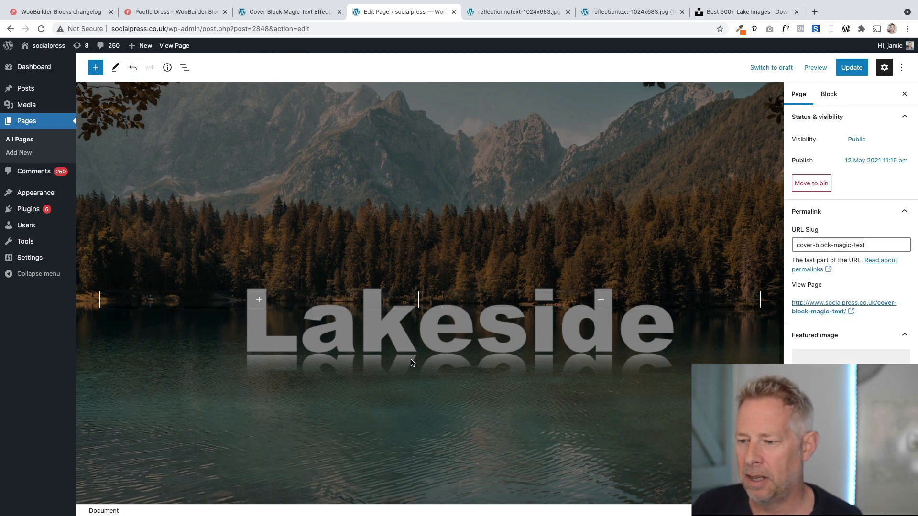
{"action": "scroll", "coordinate": [412, 369], "scroll_direction": "up", "scroll_amount": 4}
{"action": "key", "text": "super+z"}
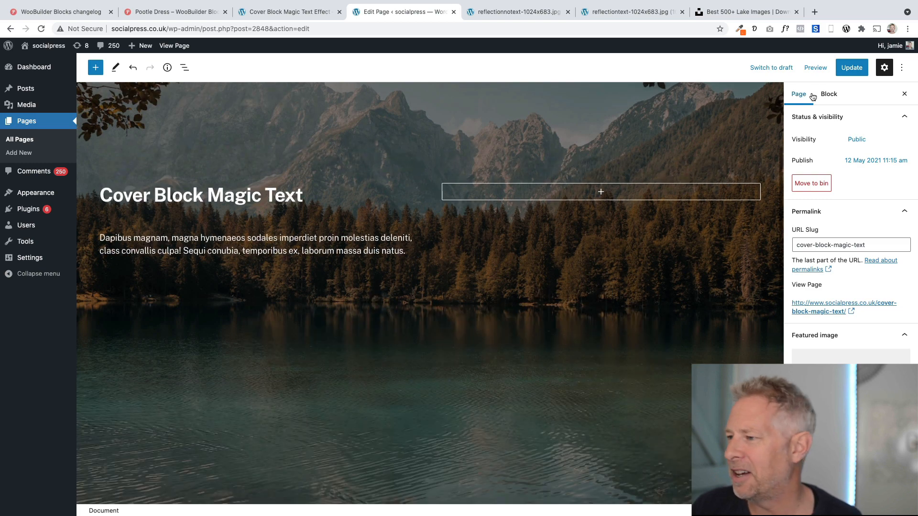
Step: Update the page and check the magic text scroll effect on its live version
{"action": "left_click", "coordinate": [849, 69]}
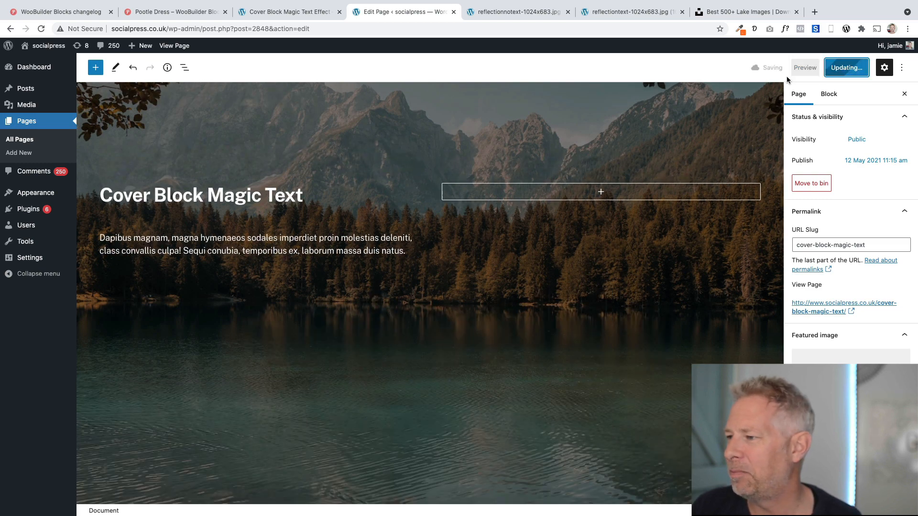
{"action": "left_click", "coordinate": [180, 48]}
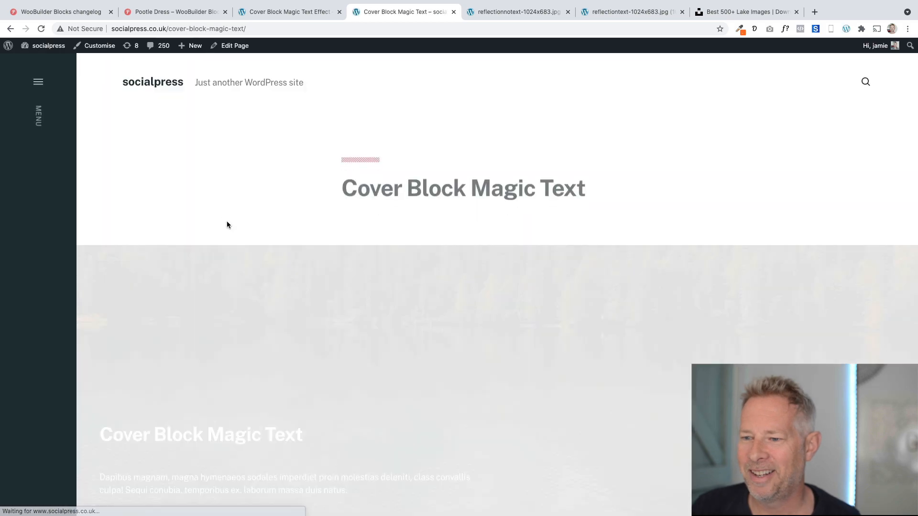
{"action": "scroll", "coordinate": [227, 221], "scroll_direction": "down", "scroll_amount": 5}
{"action": "scroll", "coordinate": [247, 254], "scroll_direction": "down", "scroll_amount": 4}
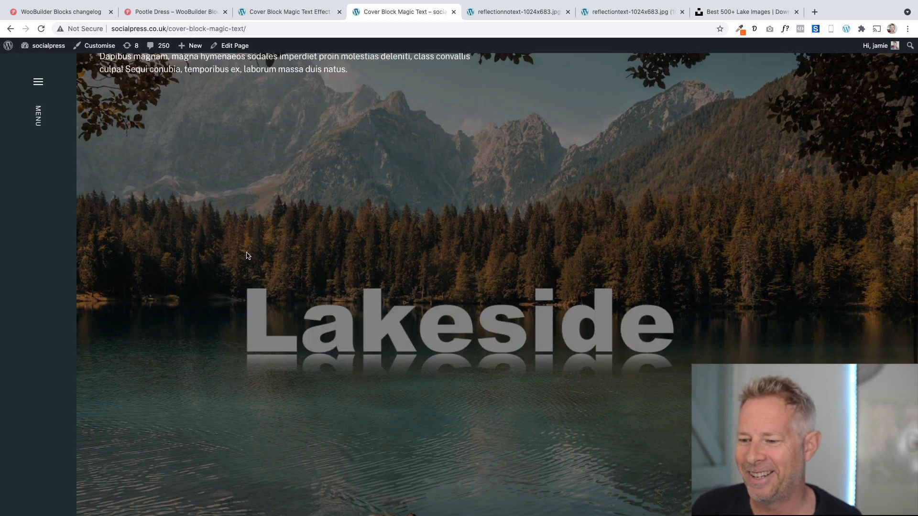
{"action": "scroll", "coordinate": [248, 253], "scroll_direction": "up", "scroll_amount": 5}
{"action": "scroll", "coordinate": [247, 253], "scroll_direction": "up", "scroll_amount": 3}
{"action": "scroll", "coordinate": [246, 255], "scroll_direction": "down", "scroll_amount": 3}
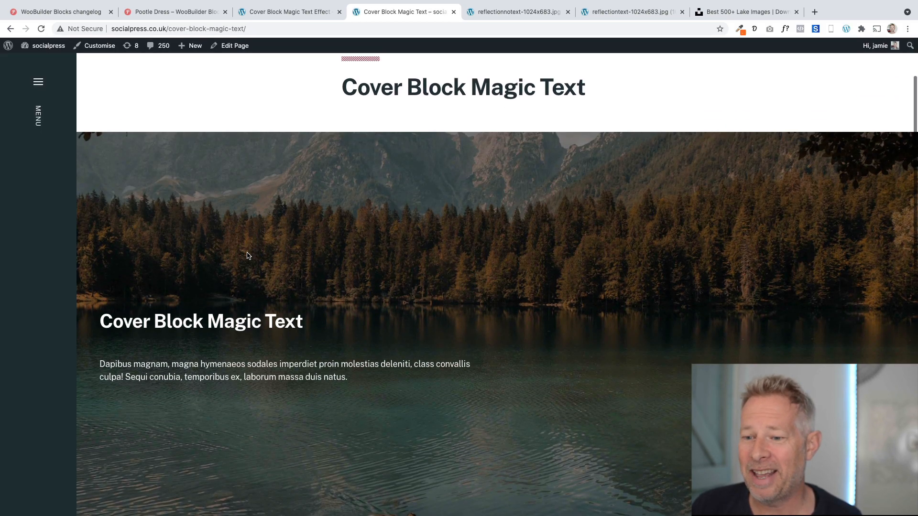
Step: Compare the text panel on the finished "Cover Block Magic Text Effect" example page with the text on the new page
{"action": "left_click", "coordinate": [285, 12]}
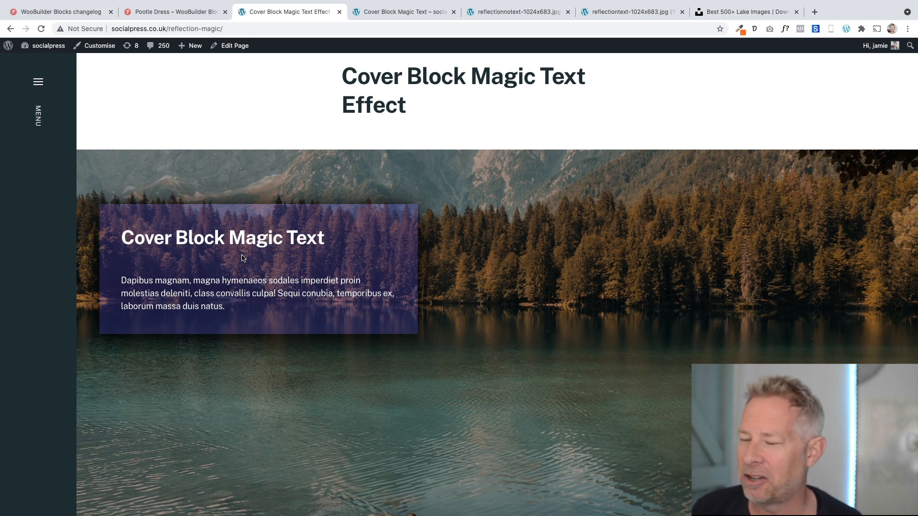
{"action": "scroll", "coordinate": [243, 259], "scroll_direction": "down", "scroll_amount": 2}
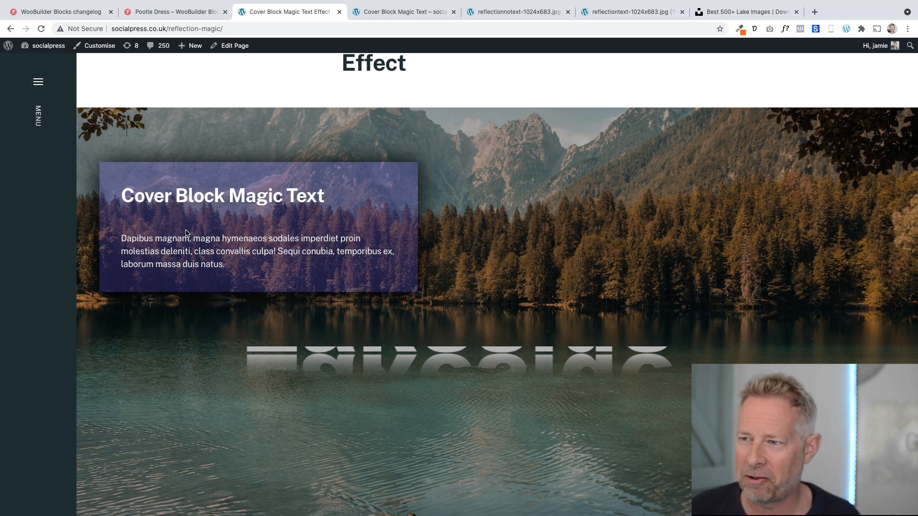
{"action": "left_click", "coordinate": [370, 14]}
{"action": "scroll", "coordinate": [301, 213], "scroll_direction": "down", "scroll_amount": 3}
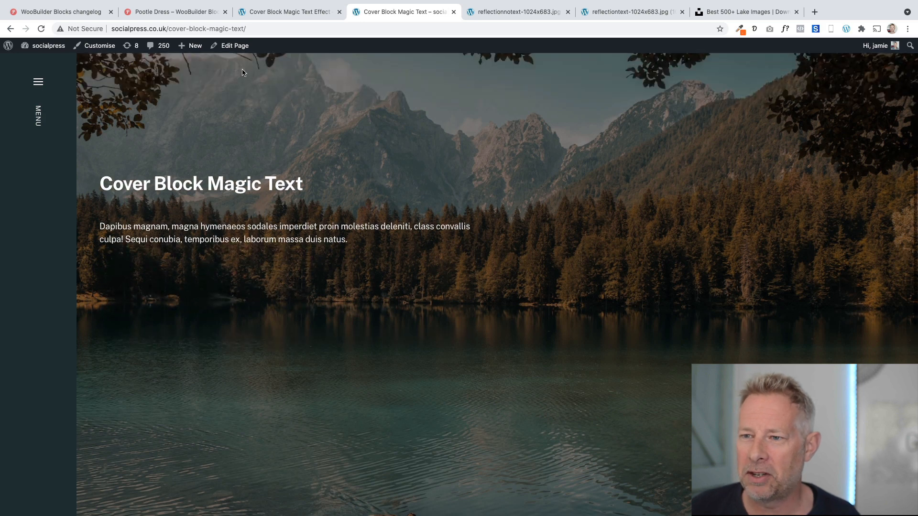
Step: Reopen the page for editing and select the column that holds the heading and paragraph in the upper Cover block
{"action": "left_click", "coordinate": [239, 46]}
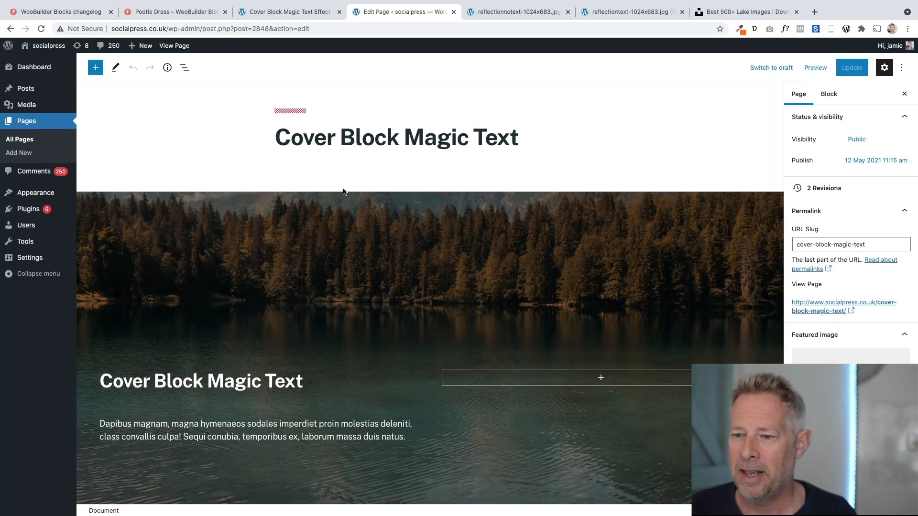
{"action": "scroll", "coordinate": [296, 215], "scroll_direction": "down", "scroll_amount": 3}
{"action": "left_click", "coordinate": [254, 236]}
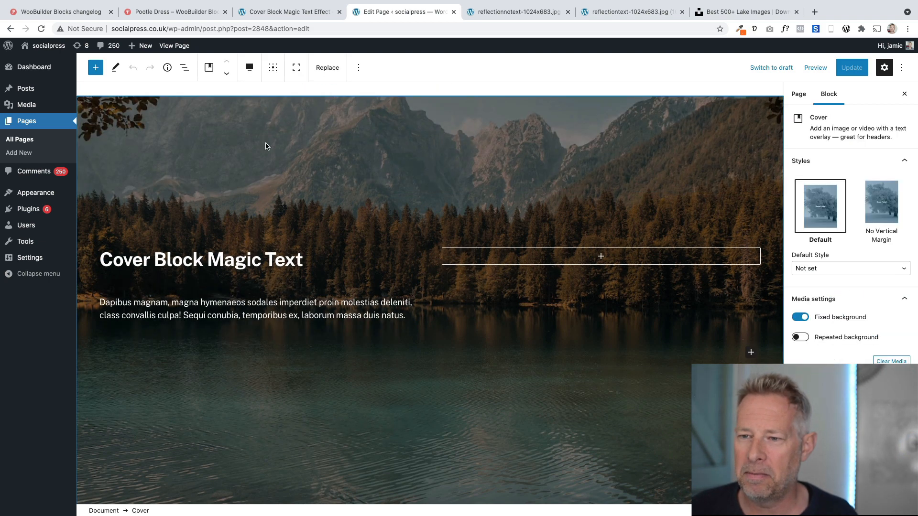
{"action": "left_click", "coordinate": [184, 67]}
{"action": "left_click", "coordinate": [237, 146]}
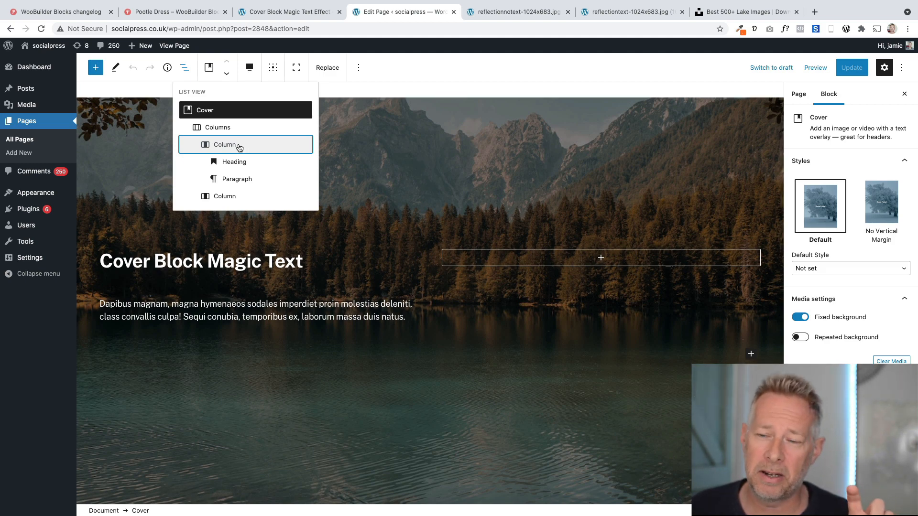
{"action": "left_click", "coordinate": [239, 147]}
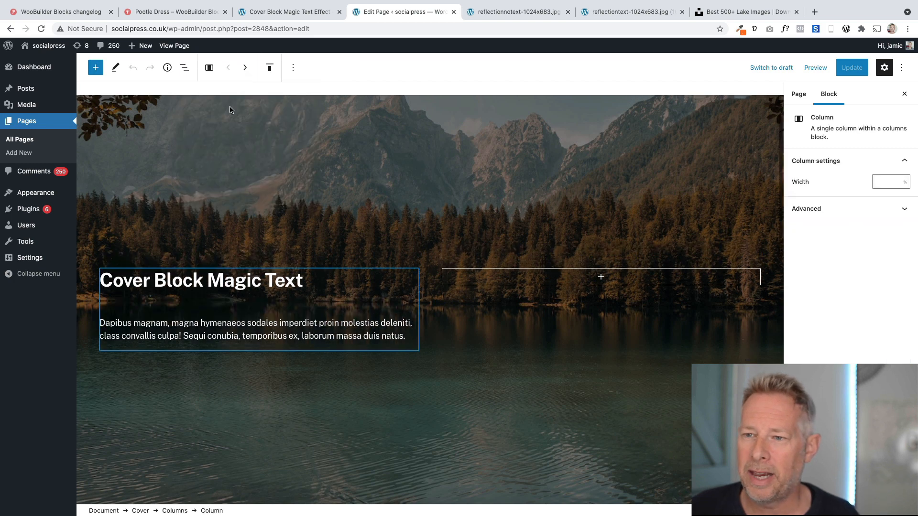
{"action": "left_click", "coordinate": [188, 72]}
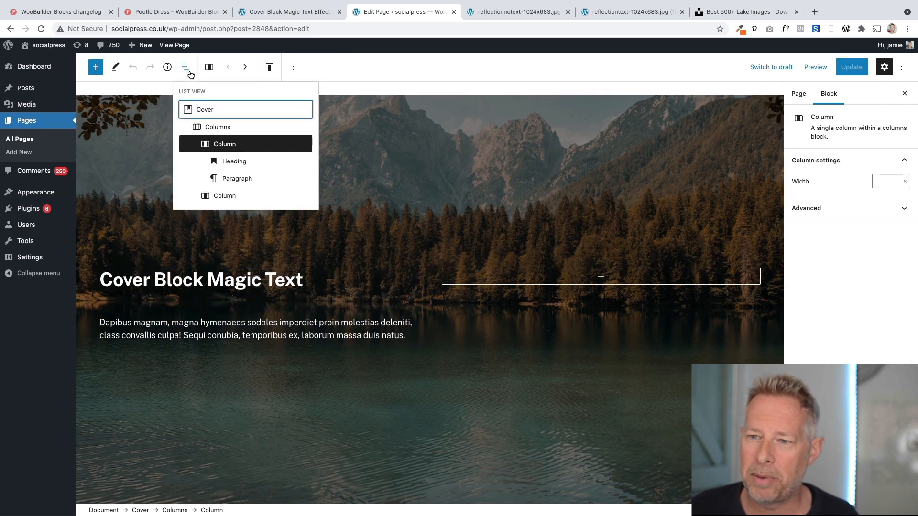
{"action": "left_click", "coordinate": [223, 129]}
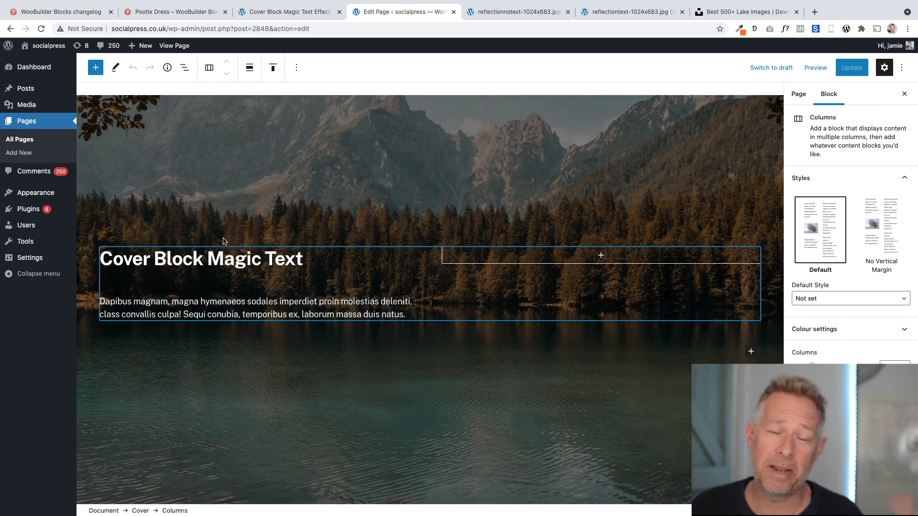
{"action": "left_click", "coordinate": [184, 68]}
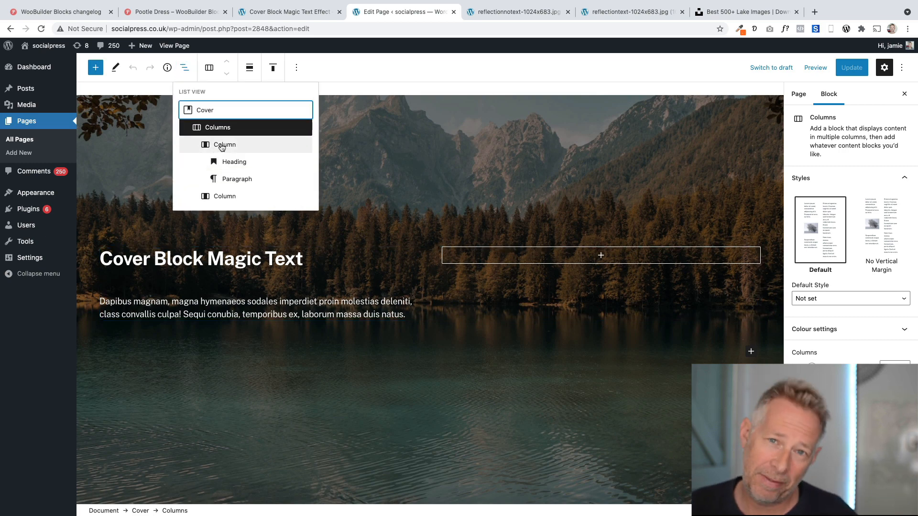
{"action": "left_click", "coordinate": [261, 144]}
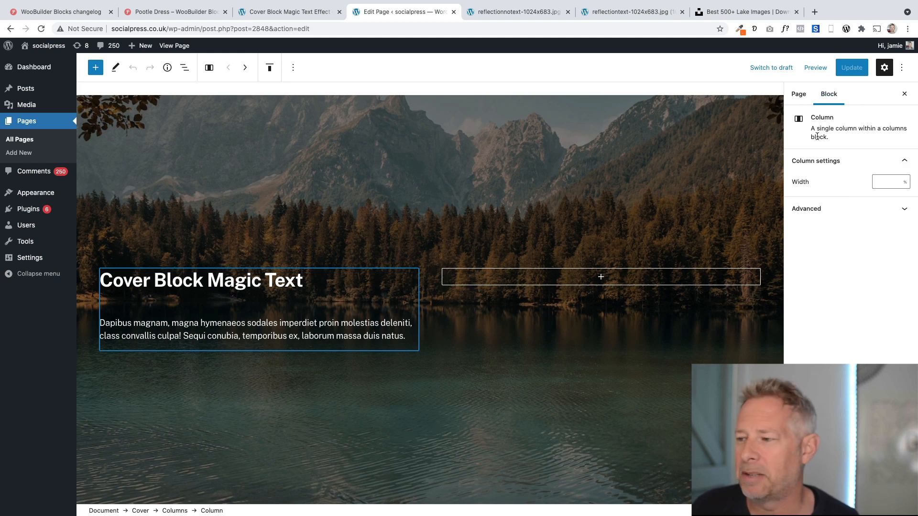
Step: Give the selected column the additional CSS class "background"
{"action": "left_click", "coordinate": [833, 210]}
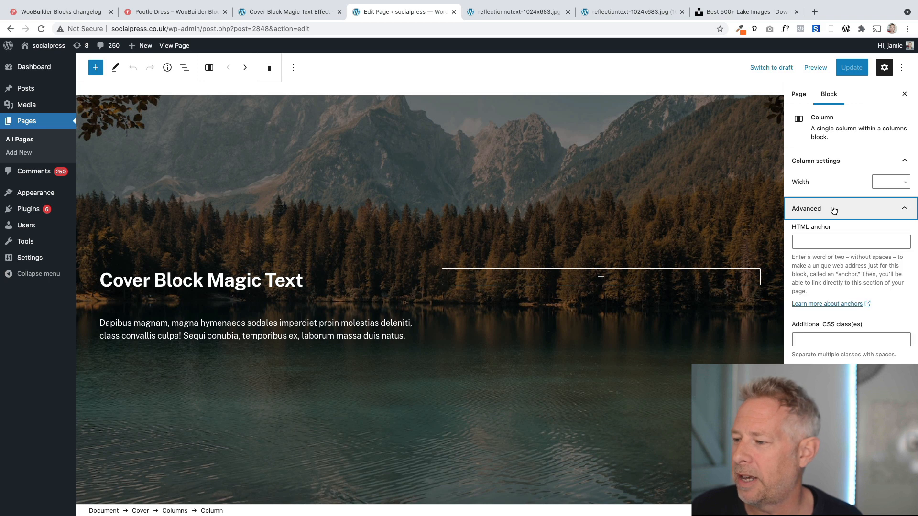
{"action": "left_click", "coordinate": [806, 338]}
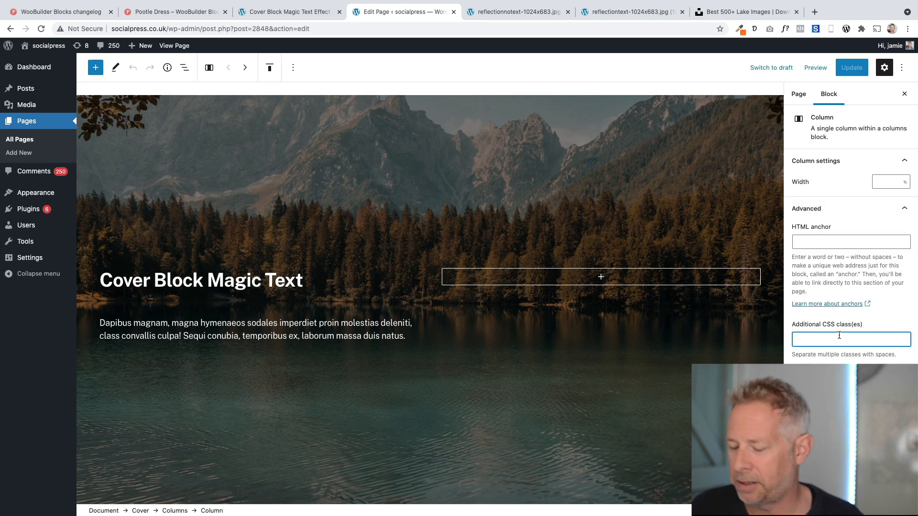
{"action": "type", "text": "background"}
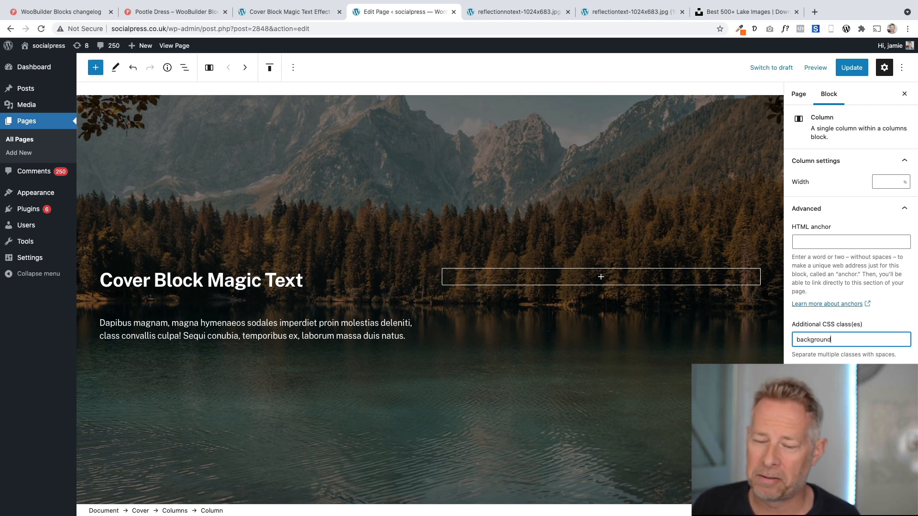
Step: Update the page and check the styling of the column's text panel on the live page
{"action": "left_click", "coordinate": [854, 70]}
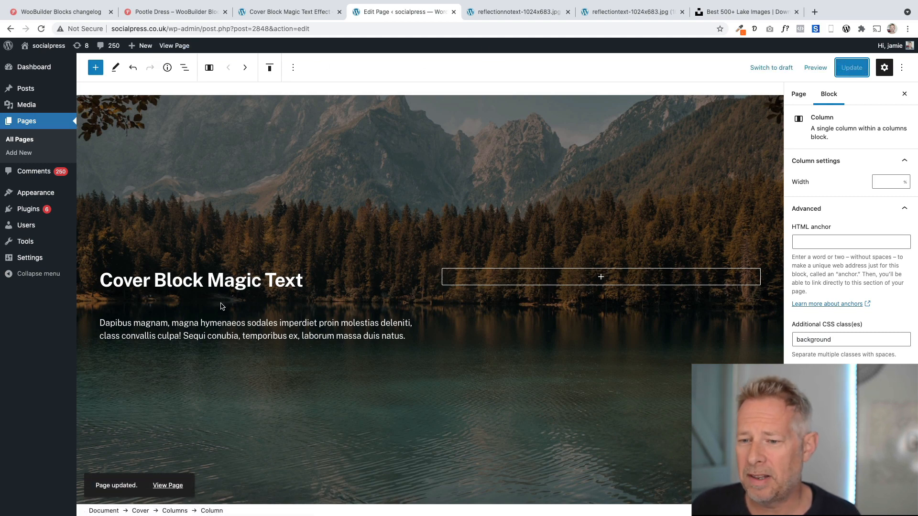
{"action": "left_click", "coordinate": [173, 47]}
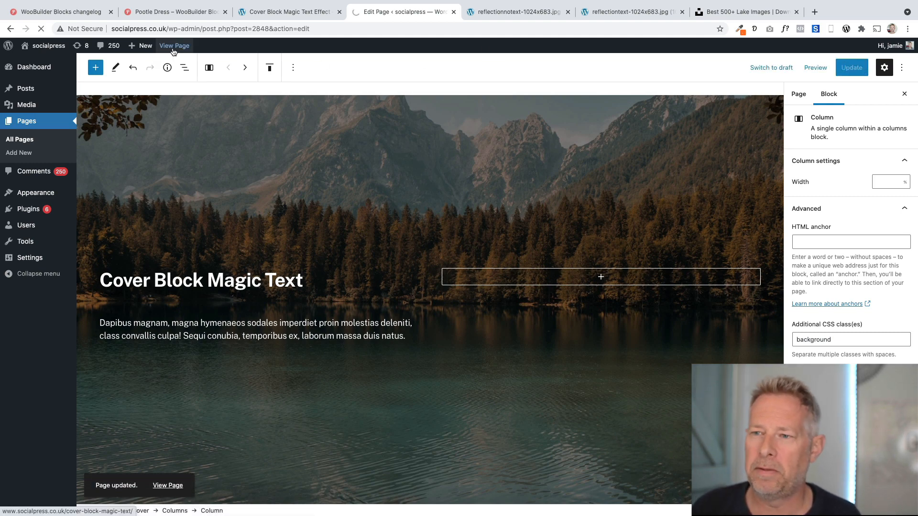
{"action": "scroll", "coordinate": [215, 278], "scroll_direction": "down", "scroll_amount": 3}
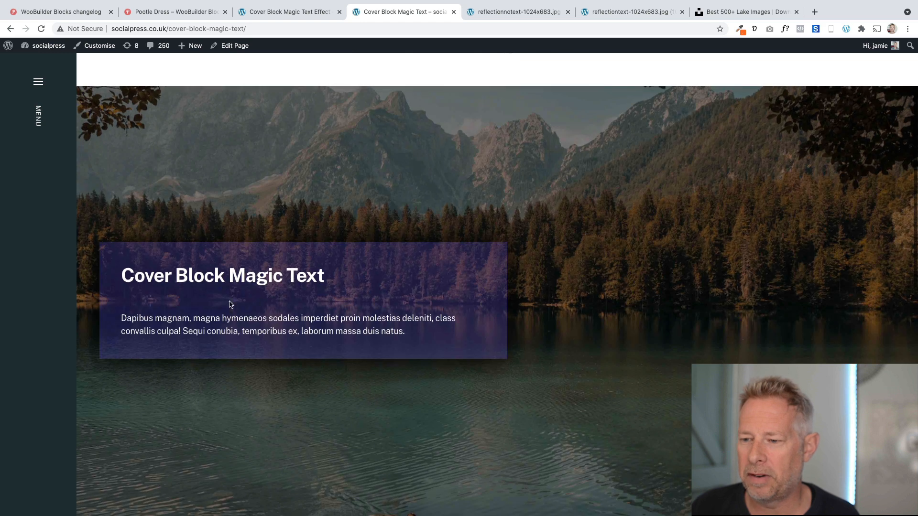
{"action": "scroll", "coordinate": [243, 318], "scroll_direction": "down", "scroll_amount": 2}
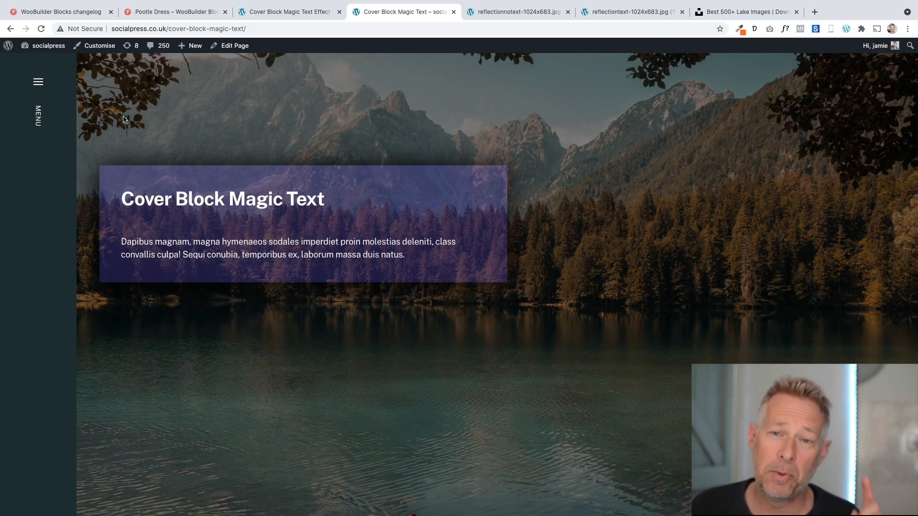
Step: Open the site's Additional CSS in the Customiser and examine the .background rule and its background colour
{"action": "left_click", "coordinate": [101, 49]}
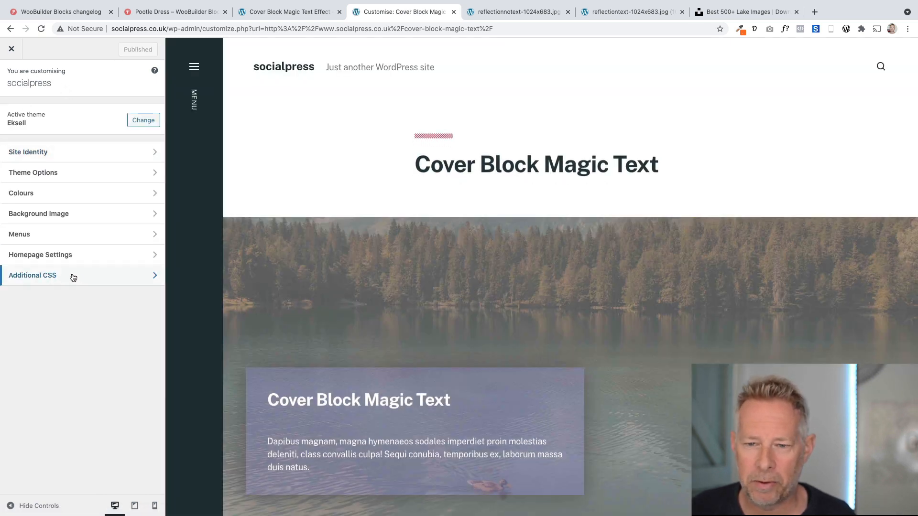
{"action": "left_click", "coordinate": [73, 278]}
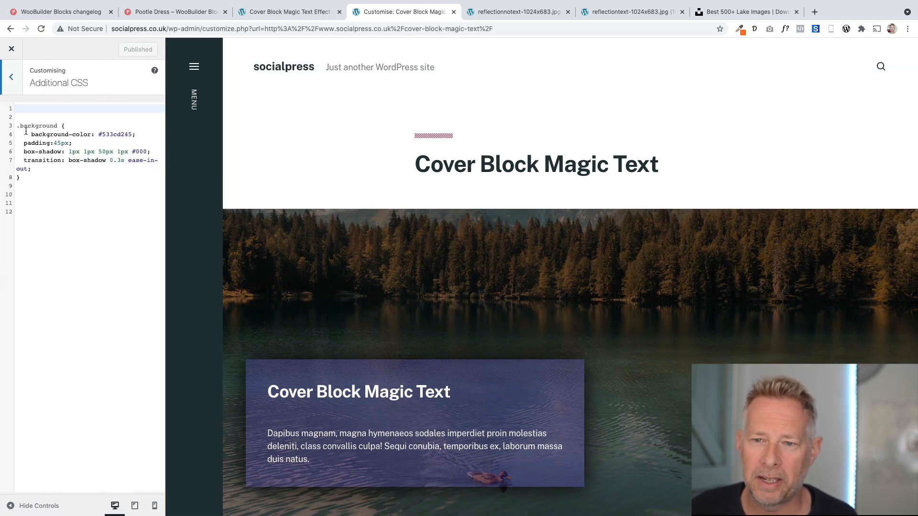
{"action": "left_click_drag", "start_coordinate": [18, 127], "coordinate": [54, 126]}
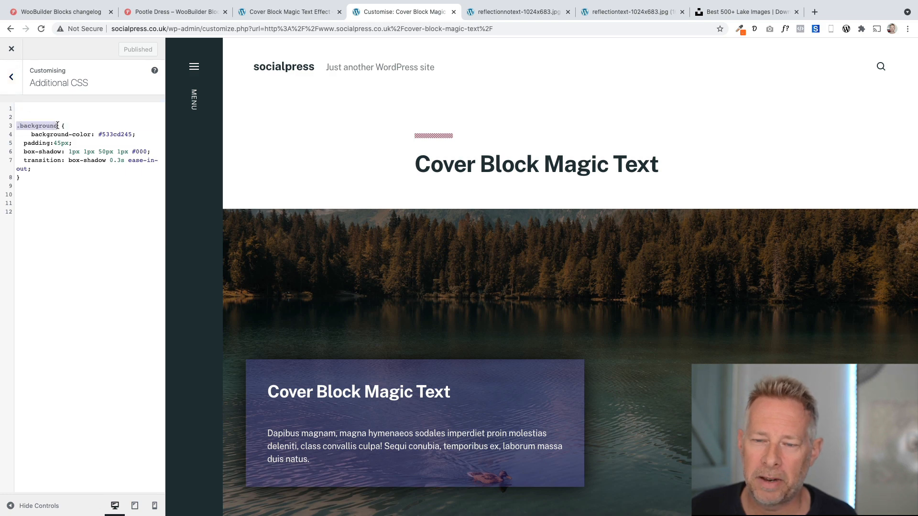
{"action": "left_click", "coordinate": [75, 124]}
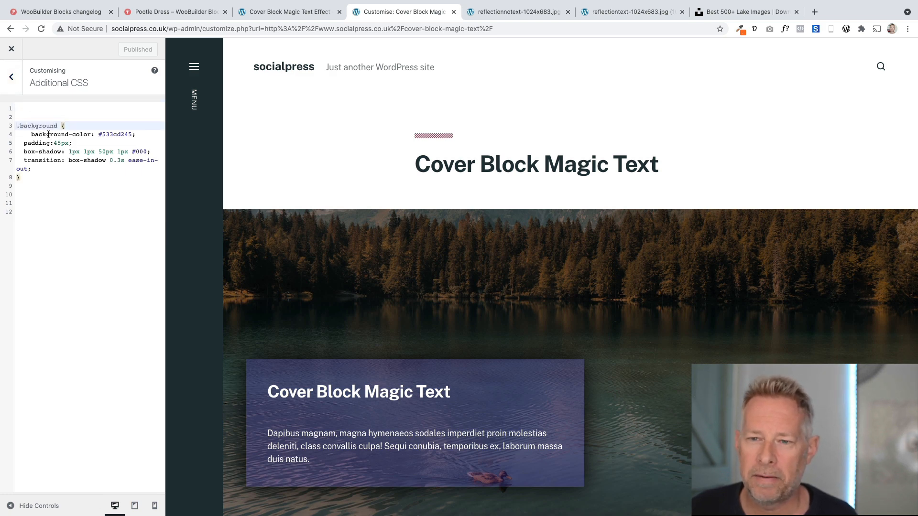
{"action": "left_click_drag", "start_coordinate": [100, 133], "coordinate": [126, 131]}
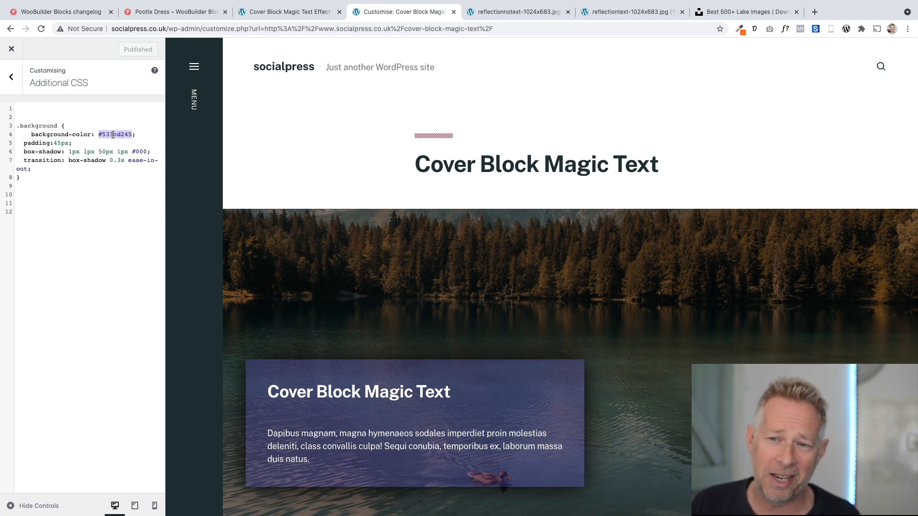
Step: Examine the padding and box-shadow declarations against the text panel in the preview, and select the whole .background rule
{"action": "left_click", "coordinate": [82, 145]}
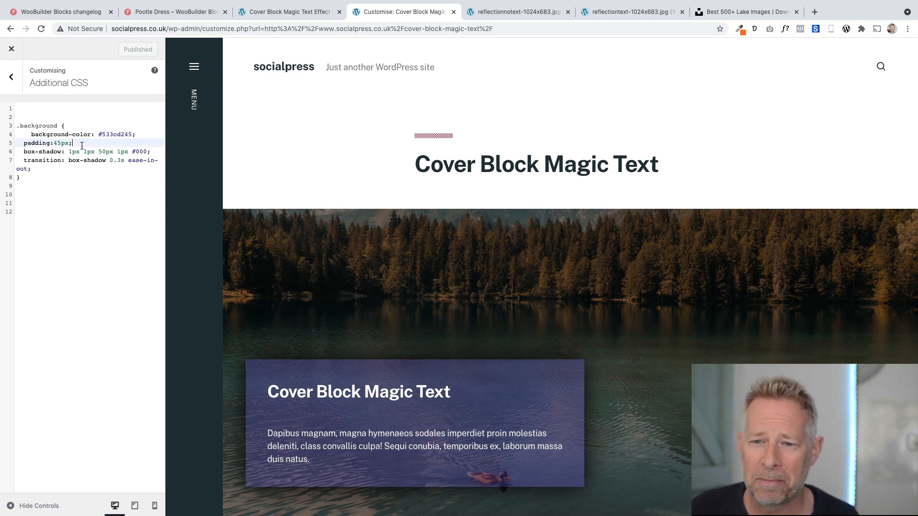
{"action": "left_click_drag", "start_coordinate": [25, 144], "coordinate": [72, 145]}
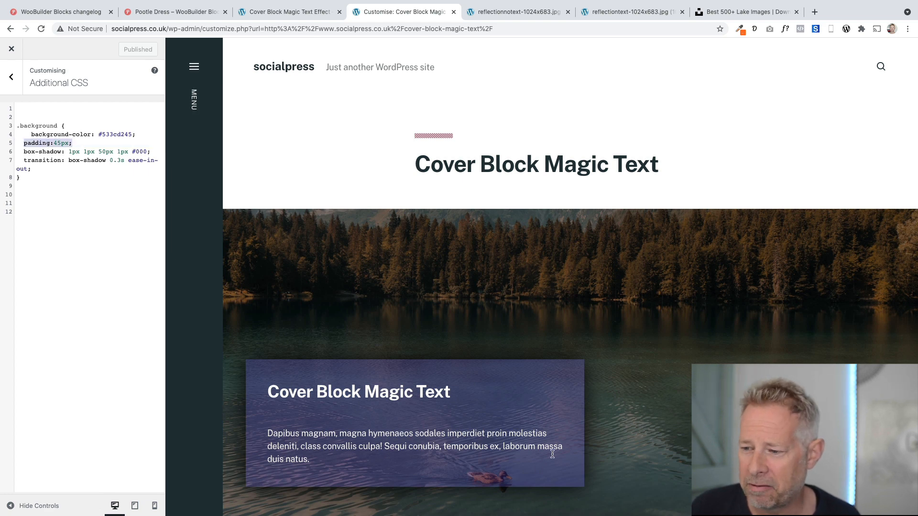
{"action": "left_click", "coordinate": [52, 152]}
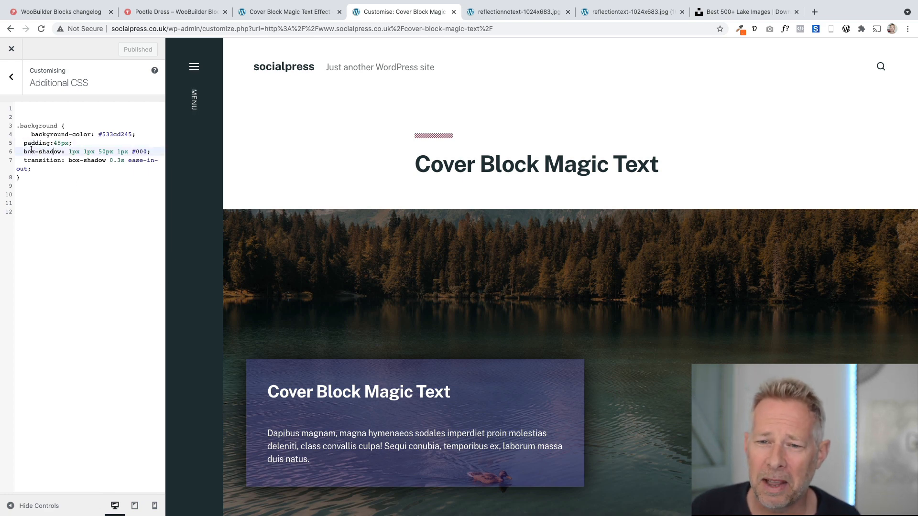
{"action": "left_click_drag", "start_coordinate": [26, 151], "coordinate": [138, 151]}
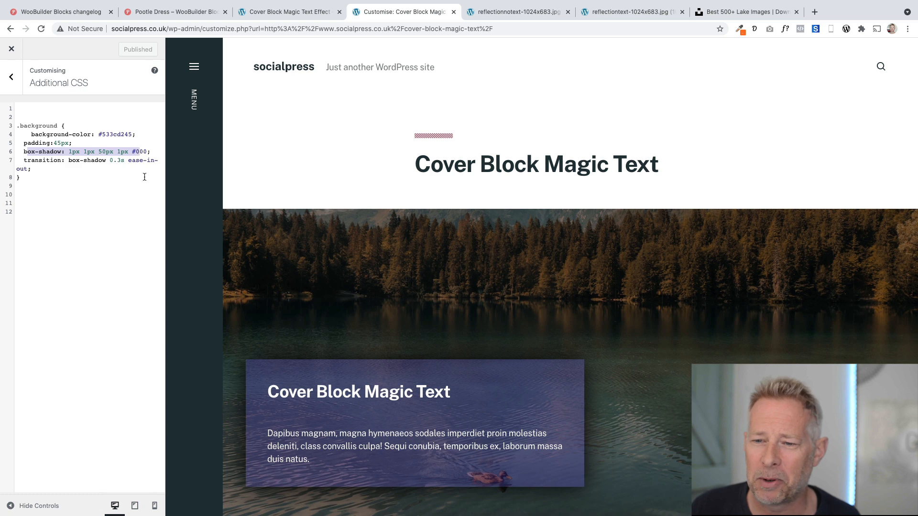
{"action": "scroll", "coordinate": [588, 476], "scroll_direction": "down", "scroll_amount": 3}
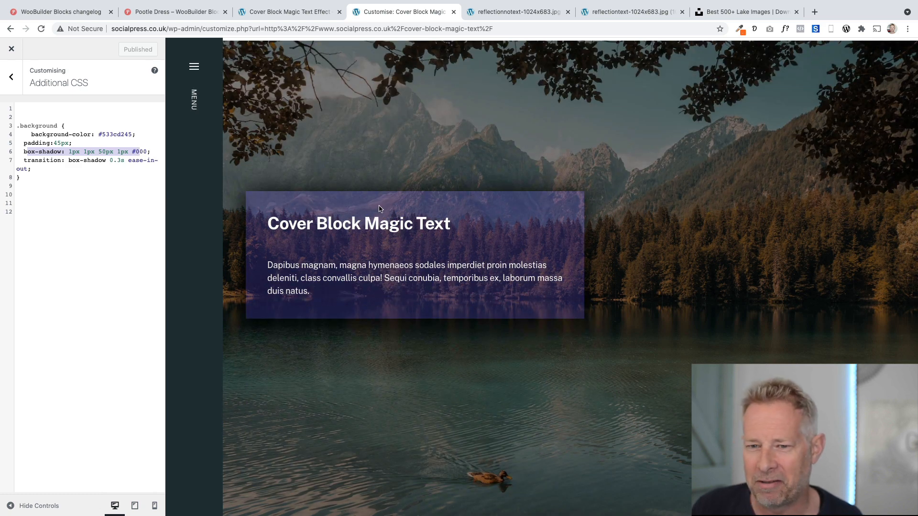
{"action": "left_click_drag", "start_coordinate": [28, 181], "coordinate": [8, 129]}
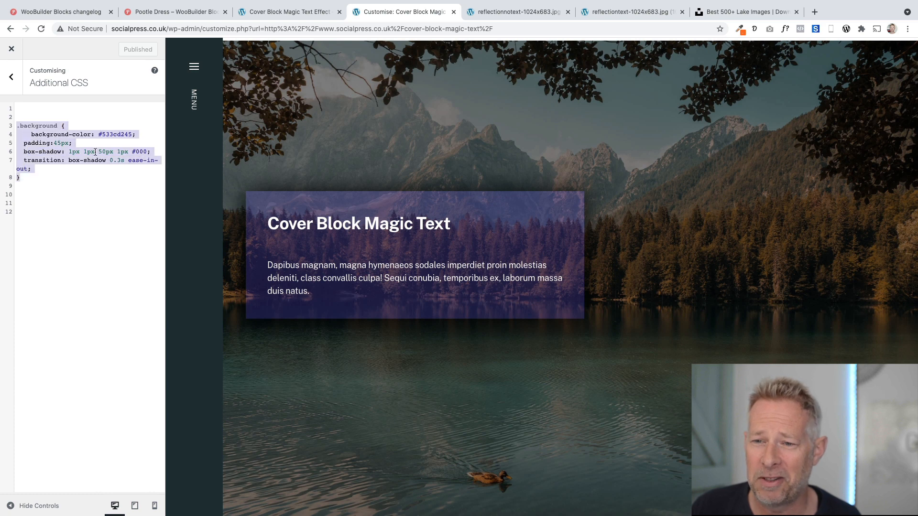